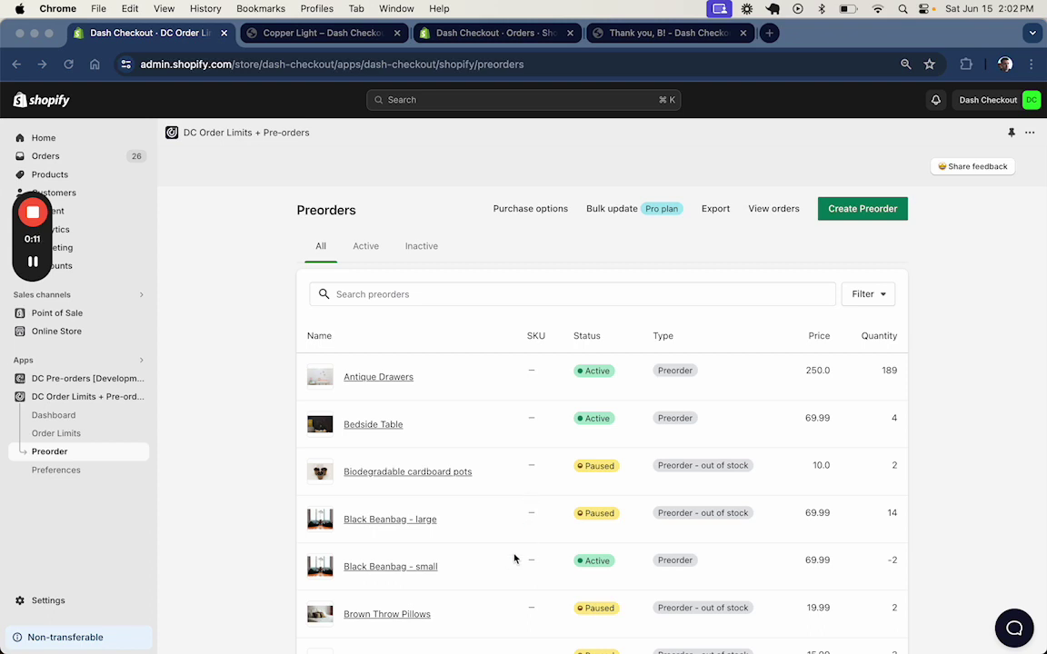
# Search the preorders list for "copper" and open the Copper Light preorder
pyautogui.scroll(-3, 544, 549)
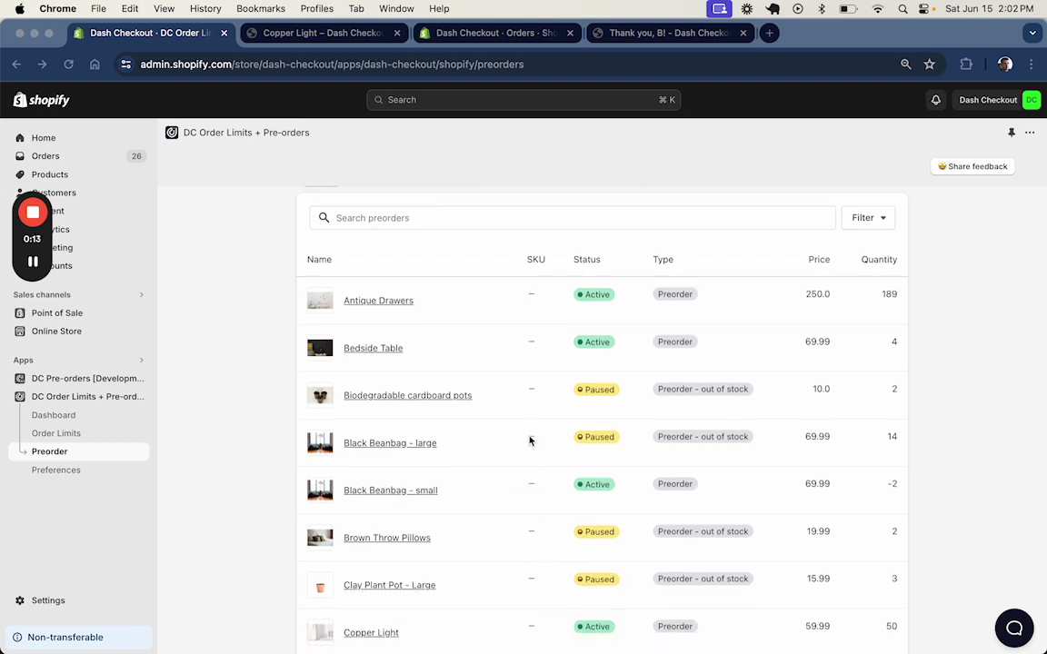
pyautogui.scroll(3, 548, 449)
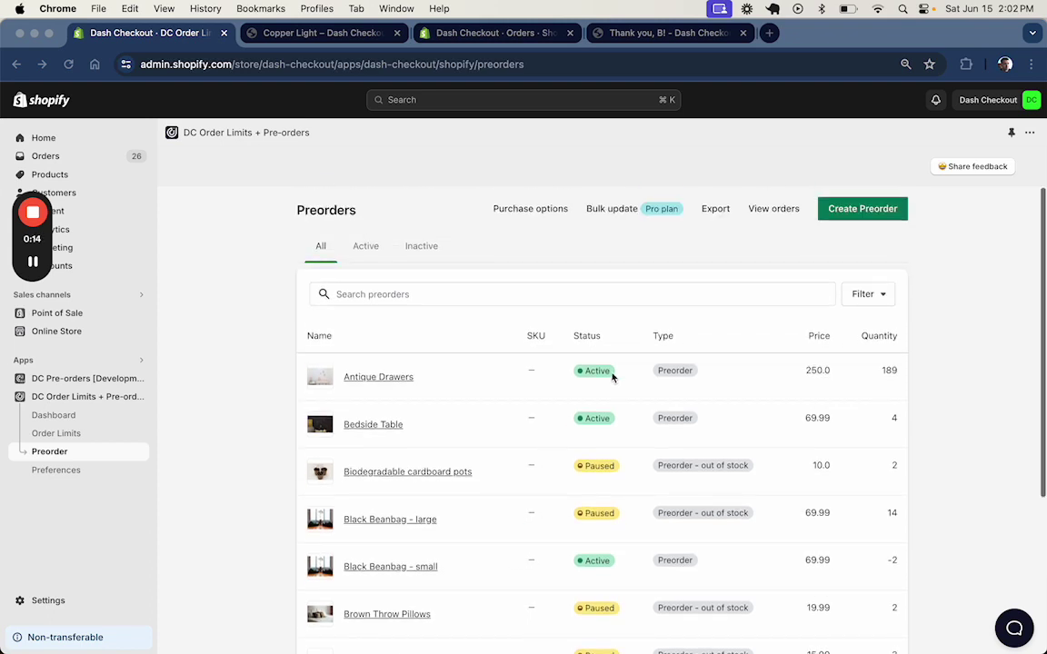
pyautogui.click(637, 299)
pyautogui.write('copper')
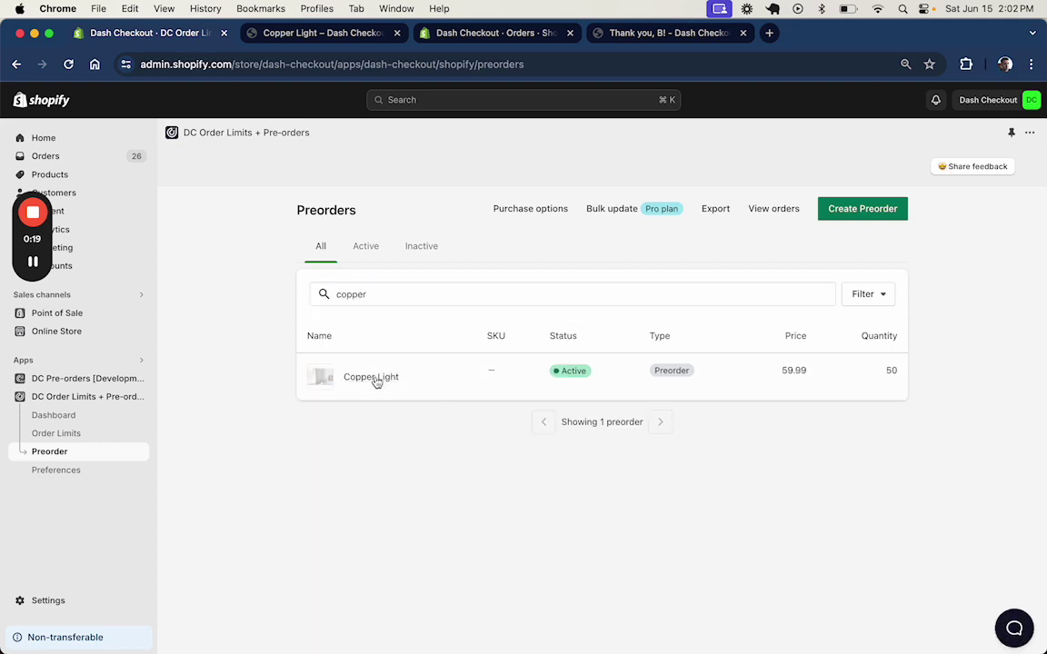
pyautogui.click(372, 376)
# Examine the Copper Light preorder's pricing, inventory, status, preorder type and ship-by date settings
pyautogui.scroll(-2, 724, 480)
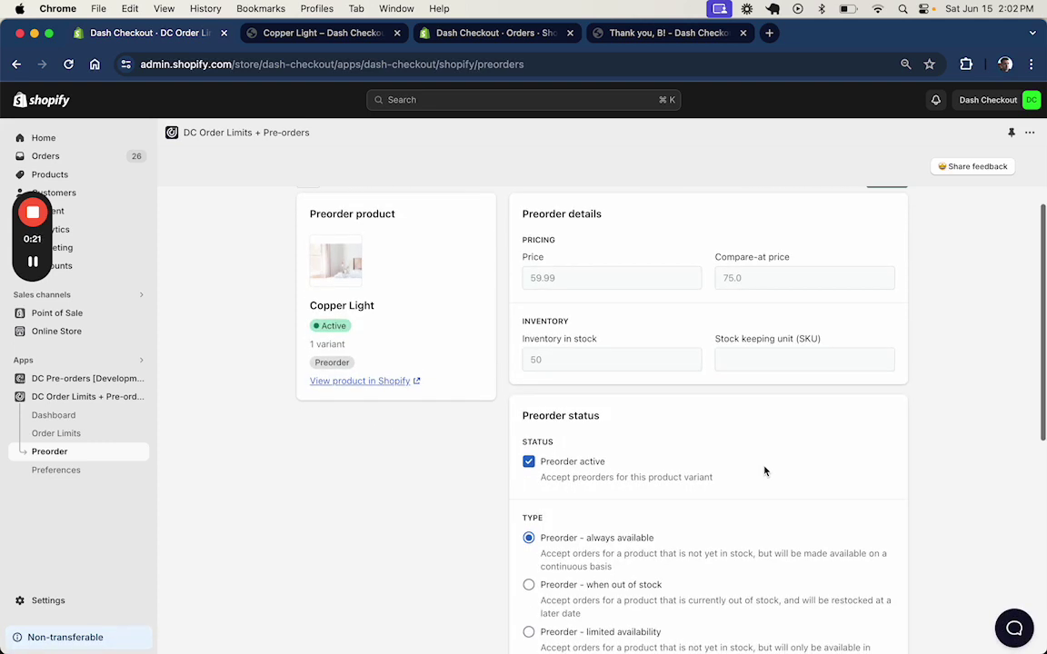
pyautogui.scroll(-3, 605, 403)
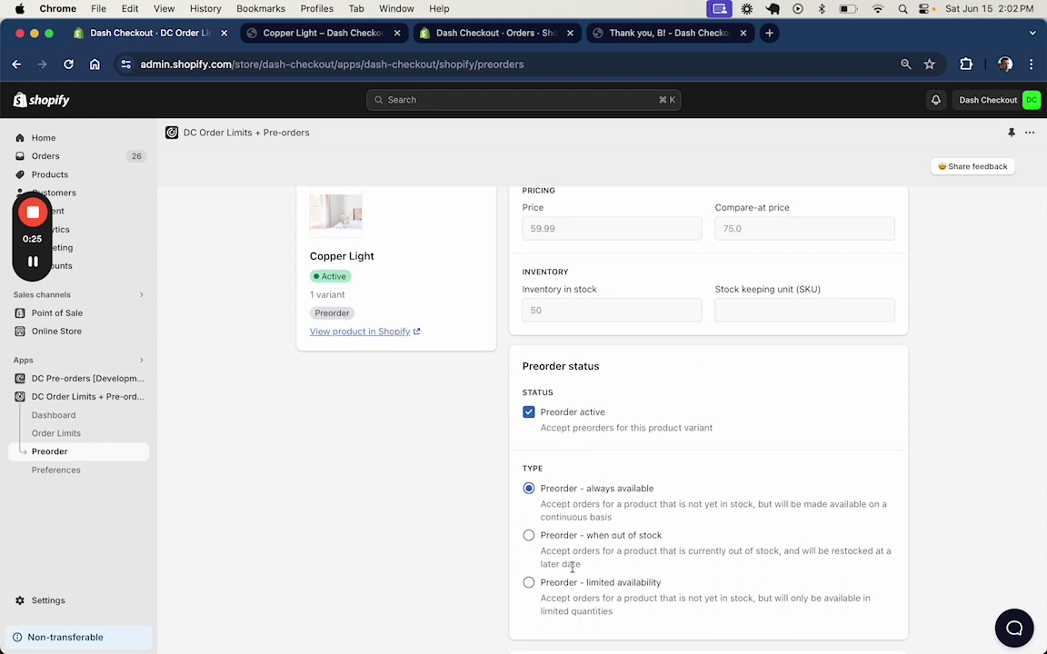
pyautogui.scroll(-2, 570, 565)
pyautogui.scroll(6, 571, 567)
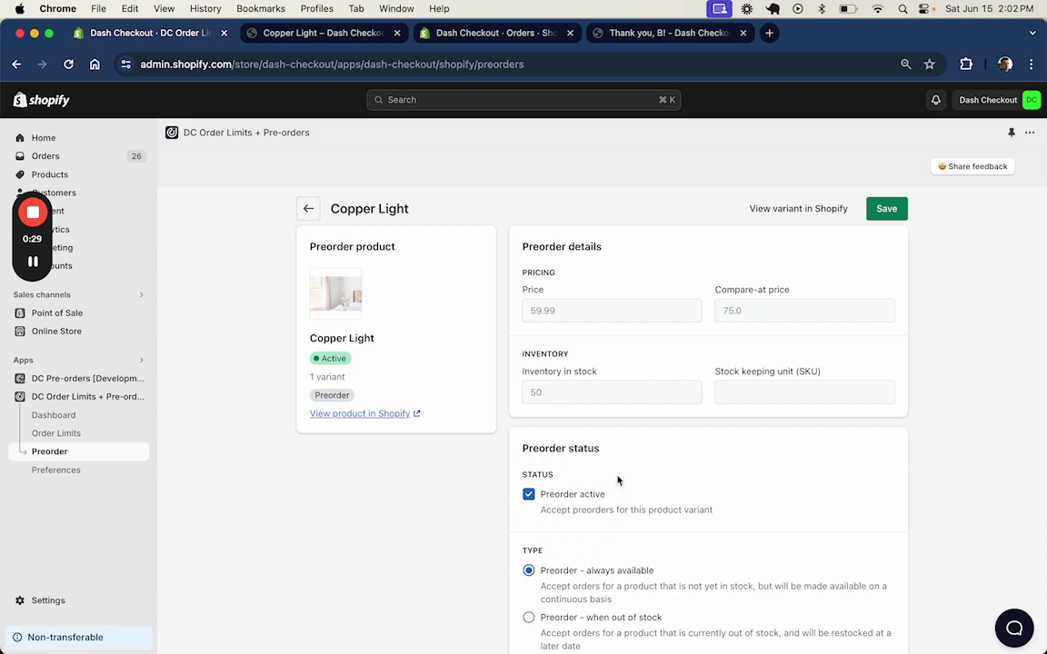
pyautogui.scroll(-3, 580, 522)
pyautogui.scroll(-5, 579, 523)
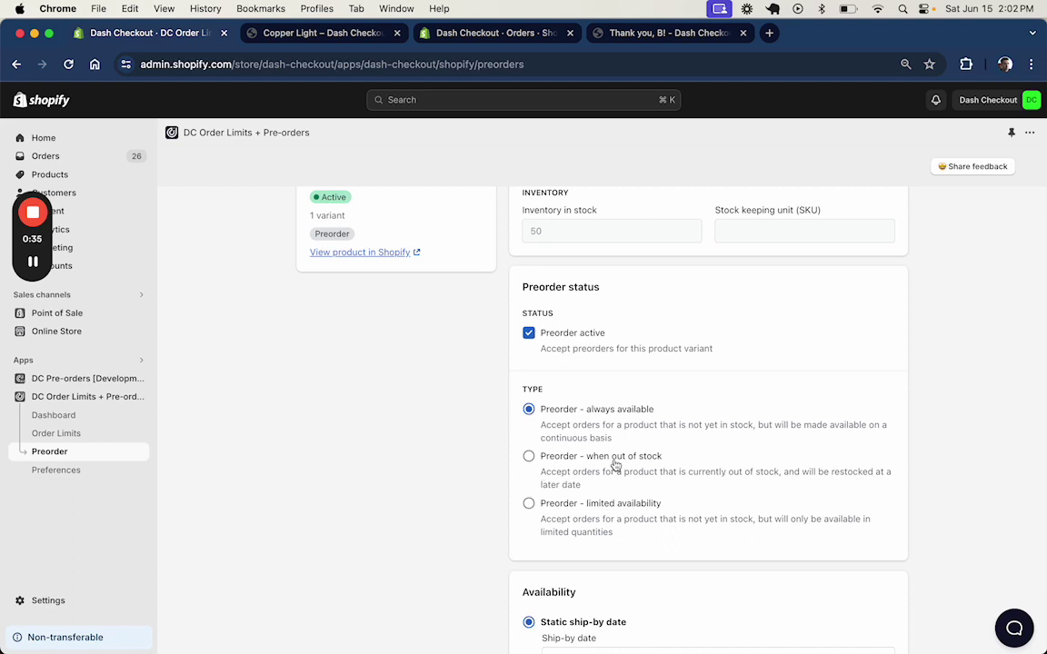
pyautogui.scroll(4, 551, 465)
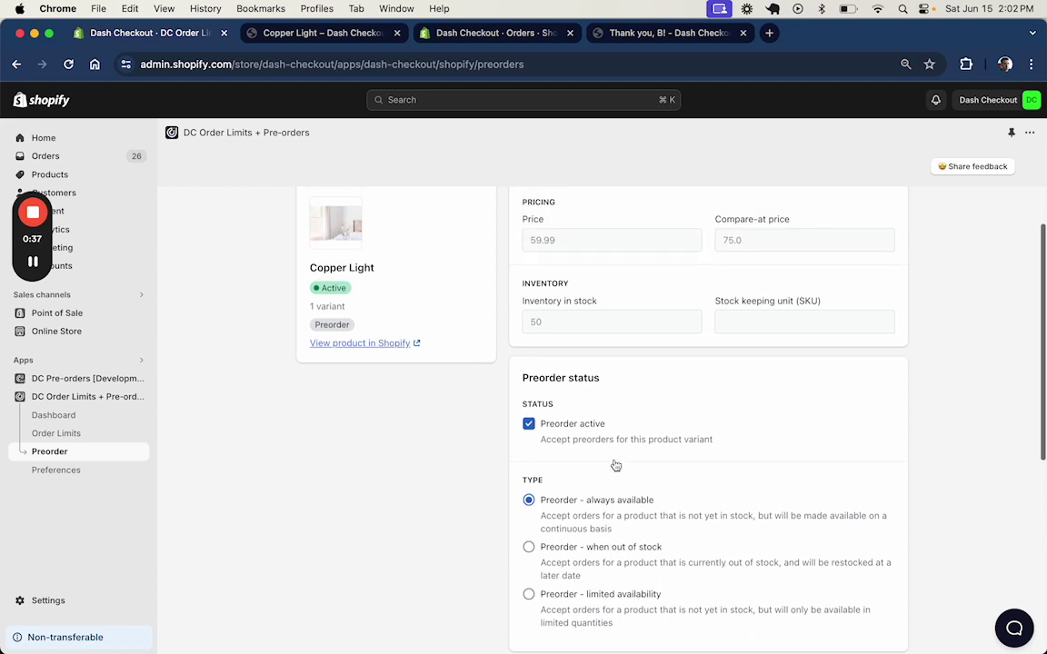
pyautogui.scroll(-7, 648, 411)
pyautogui.scroll(1, 646, 409)
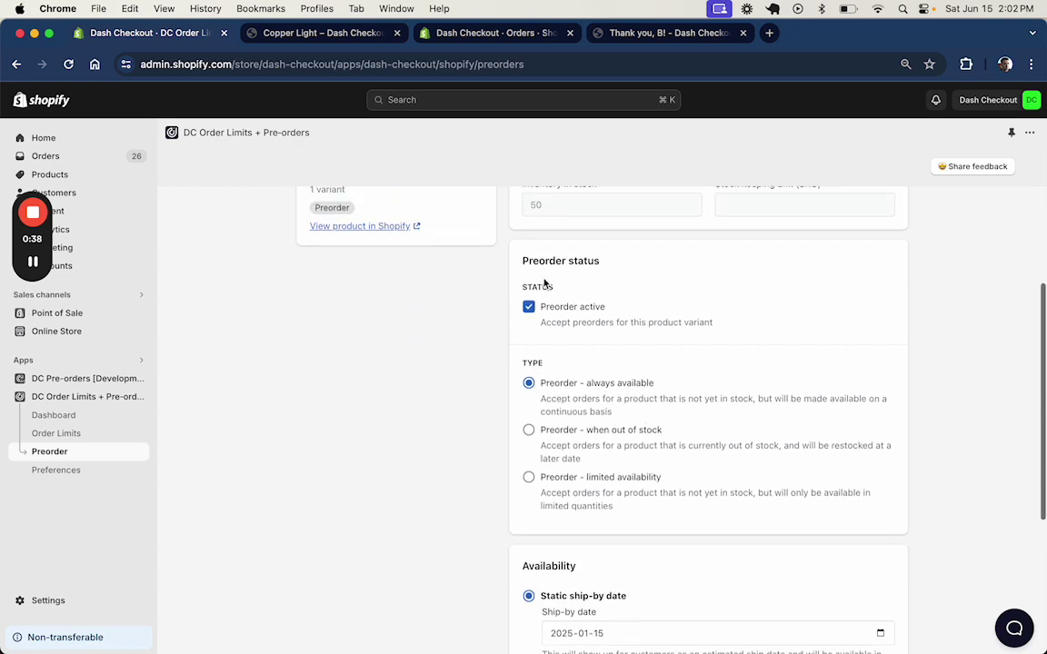
pyautogui.scroll(-1, 580, 456)
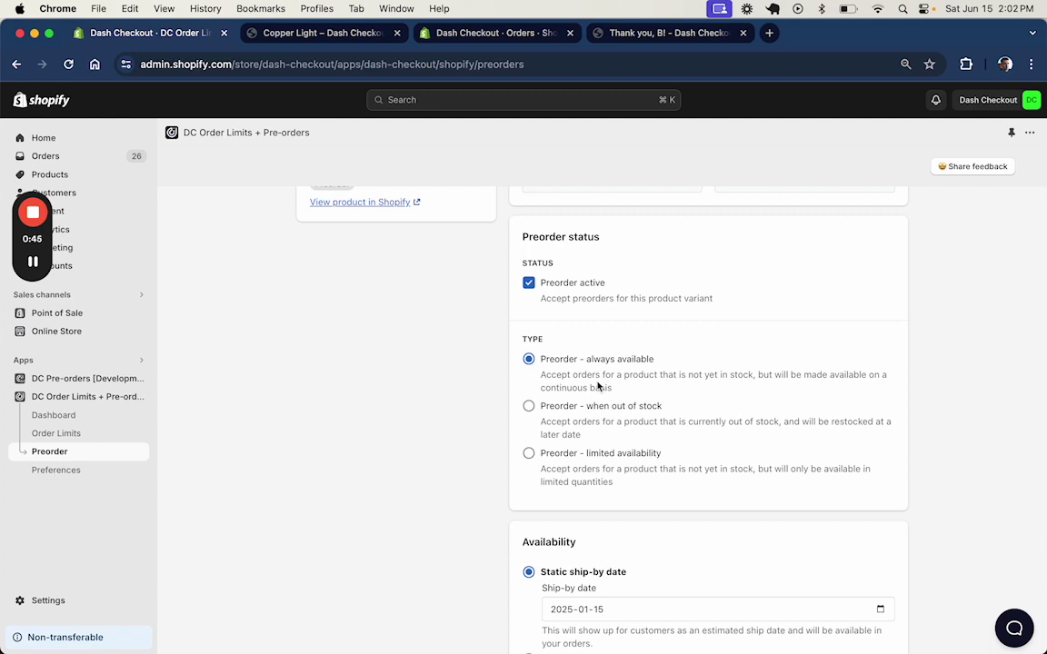
pyautogui.scroll(-5, 597, 387)
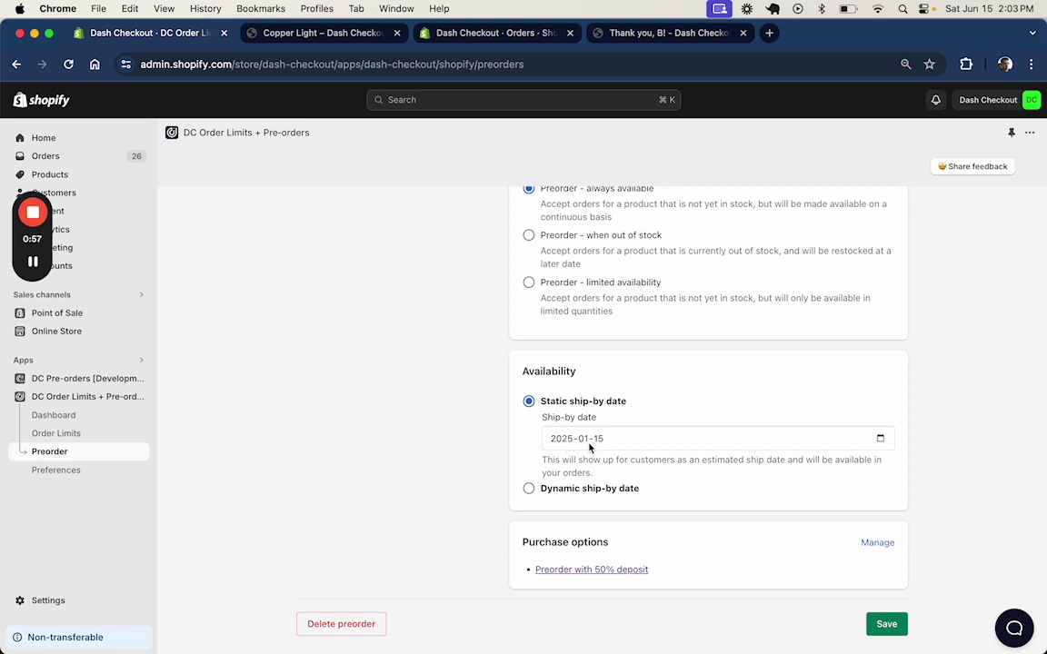
# Save the Copper Light preorder and look over its settings once more
pyautogui.scroll(-2, 552, 502)
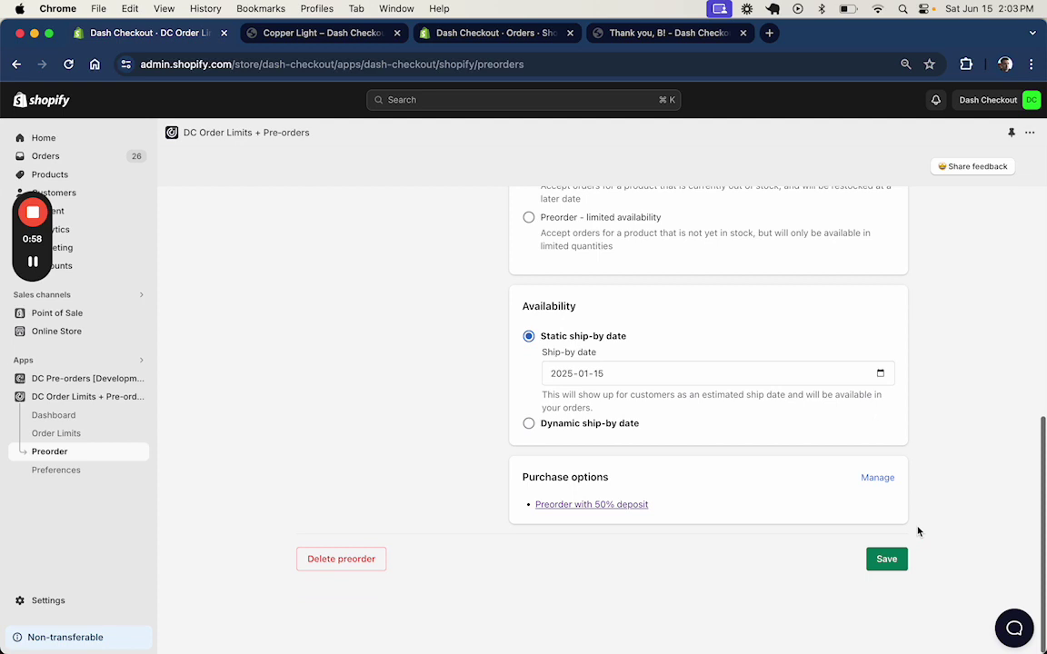
pyautogui.click(871, 557)
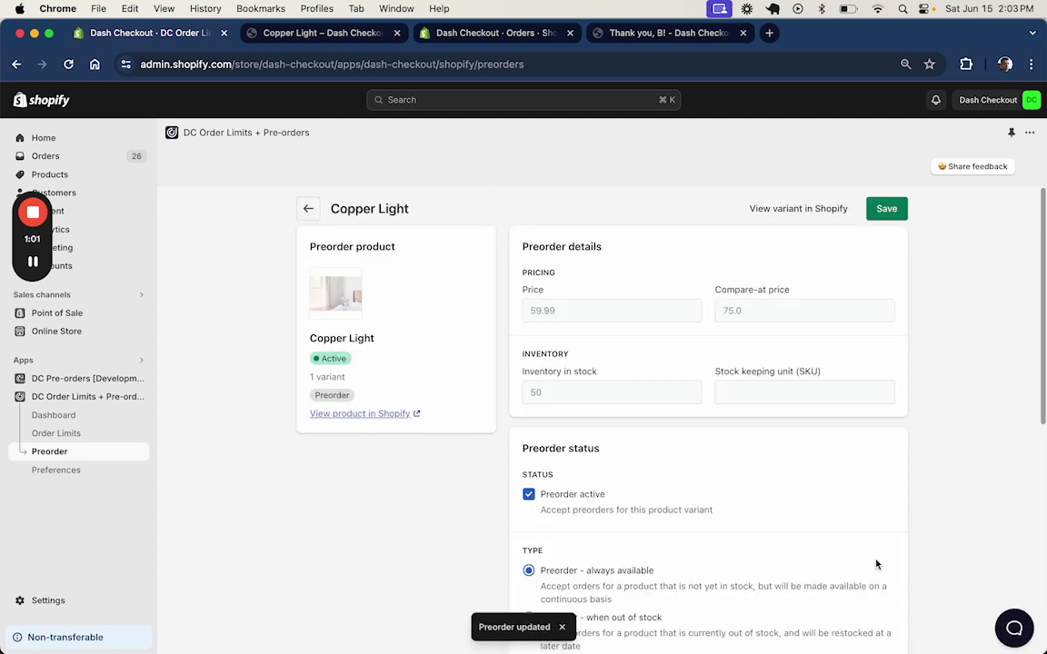
pyautogui.scroll(-5, 747, 542)
pyautogui.scroll(1, 747, 543)
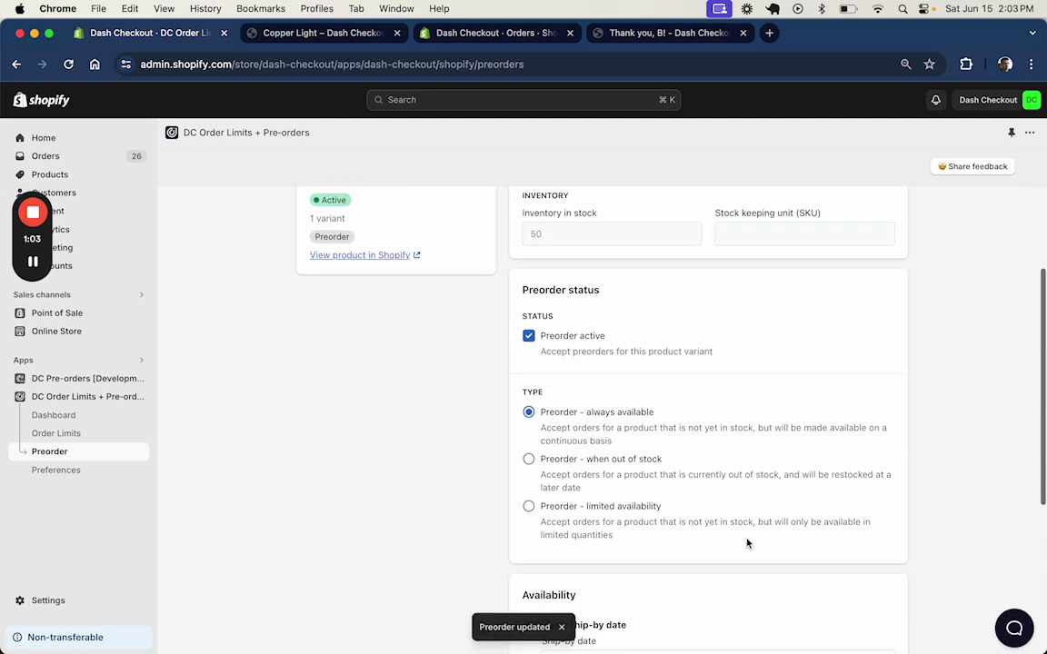
pyautogui.scroll(4, 714, 504)
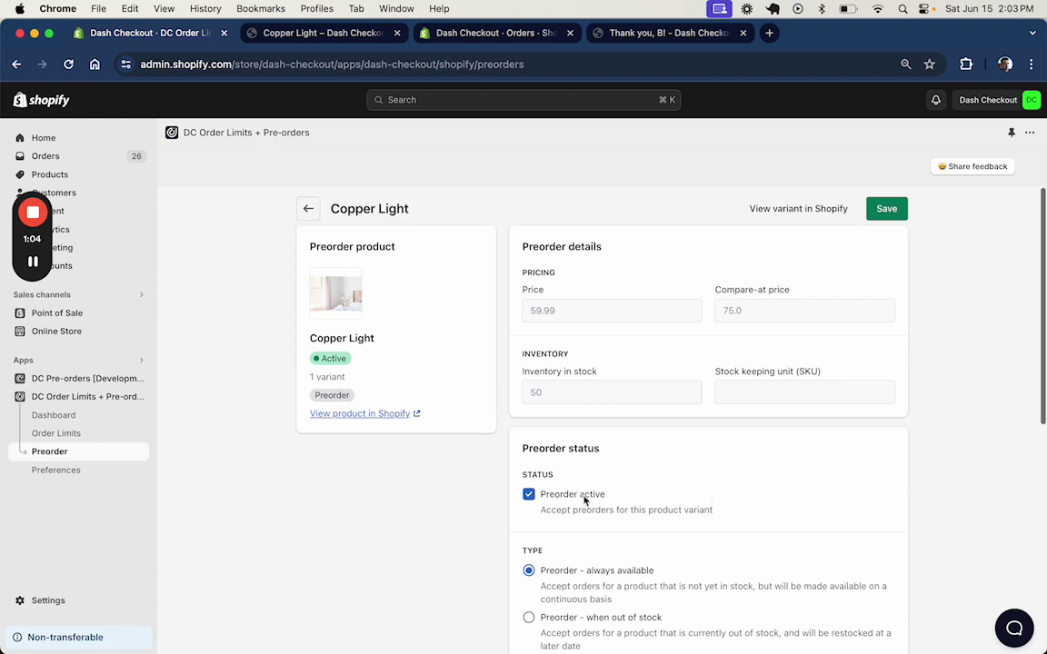
# Look in at the app preferences, return to the preorders list, search for "copper" and reopen the Copper Light preorder
pyautogui.click(112, 468)
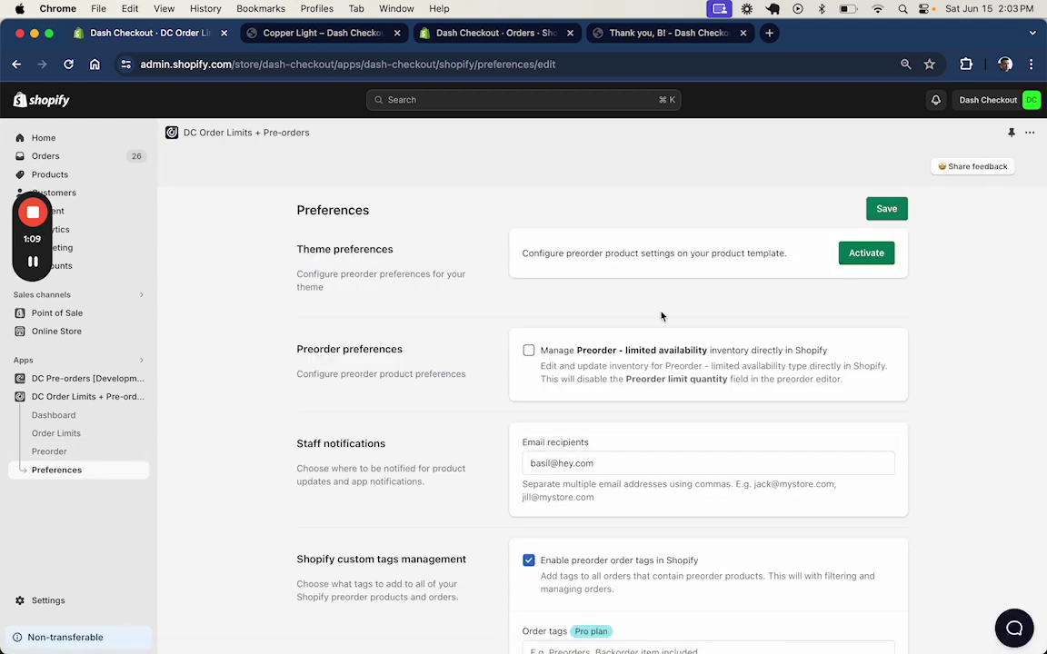
pyautogui.click(35, 453)
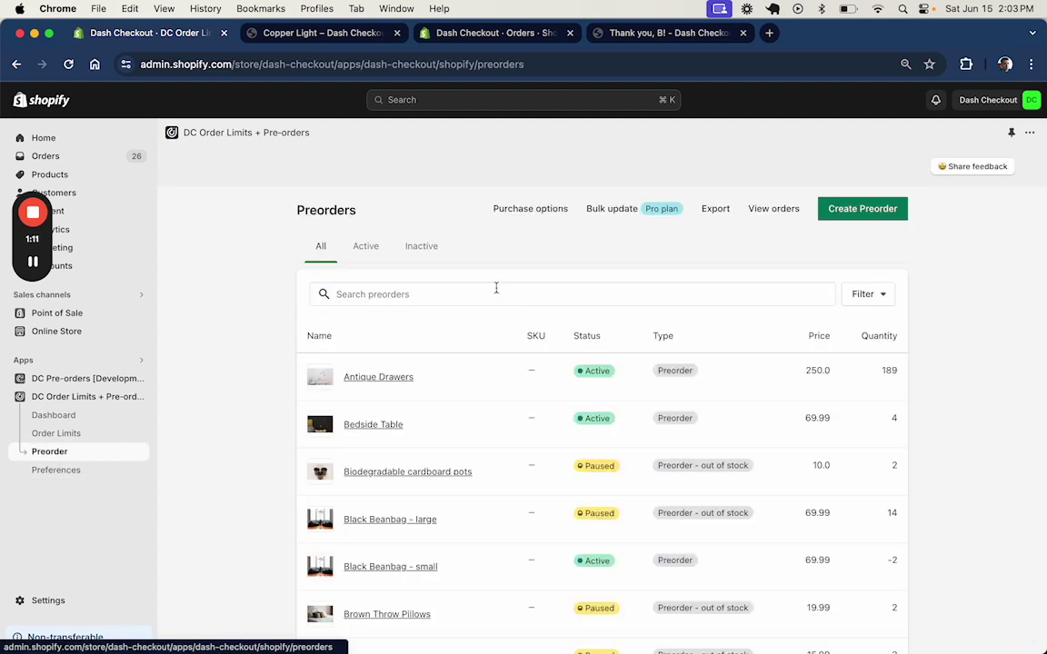
pyautogui.click(484, 294)
pyautogui.write('copper')
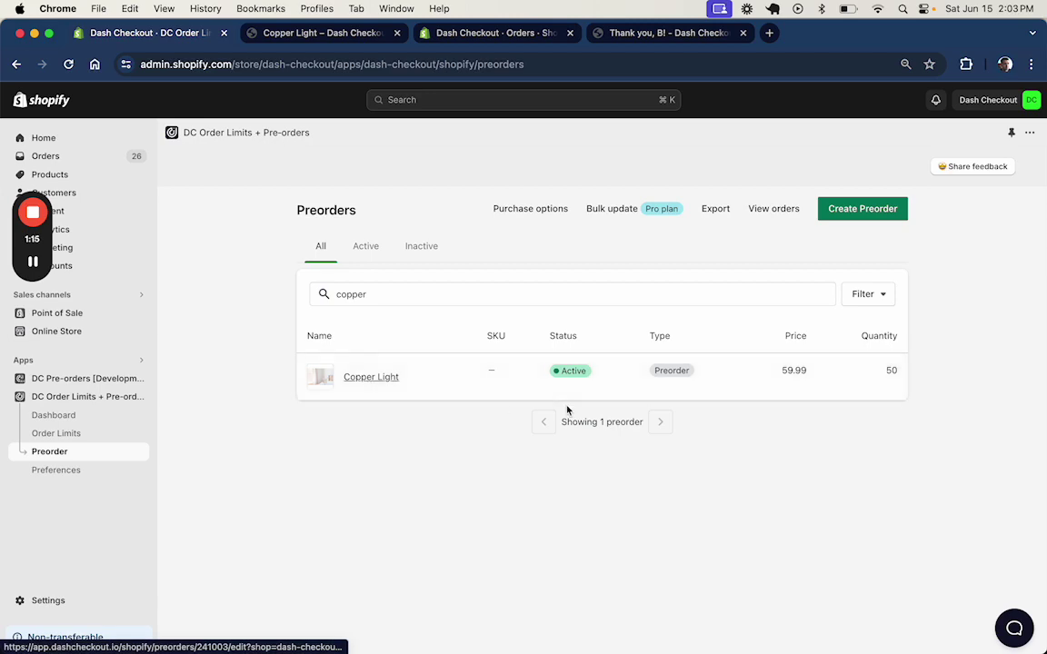
pyautogui.click(567, 410)
# Go to the management of the preorder's purchase options and open "Preorder with 50% deposit"
pyautogui.scroll(-10, 568, 407)
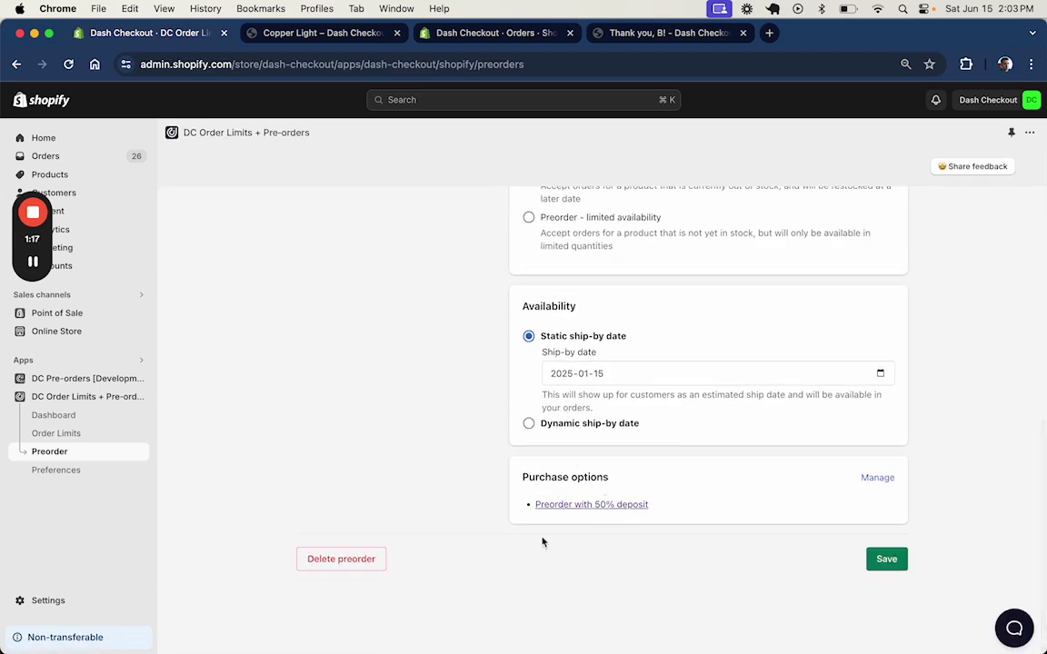
pyautogui.click(874, 477)
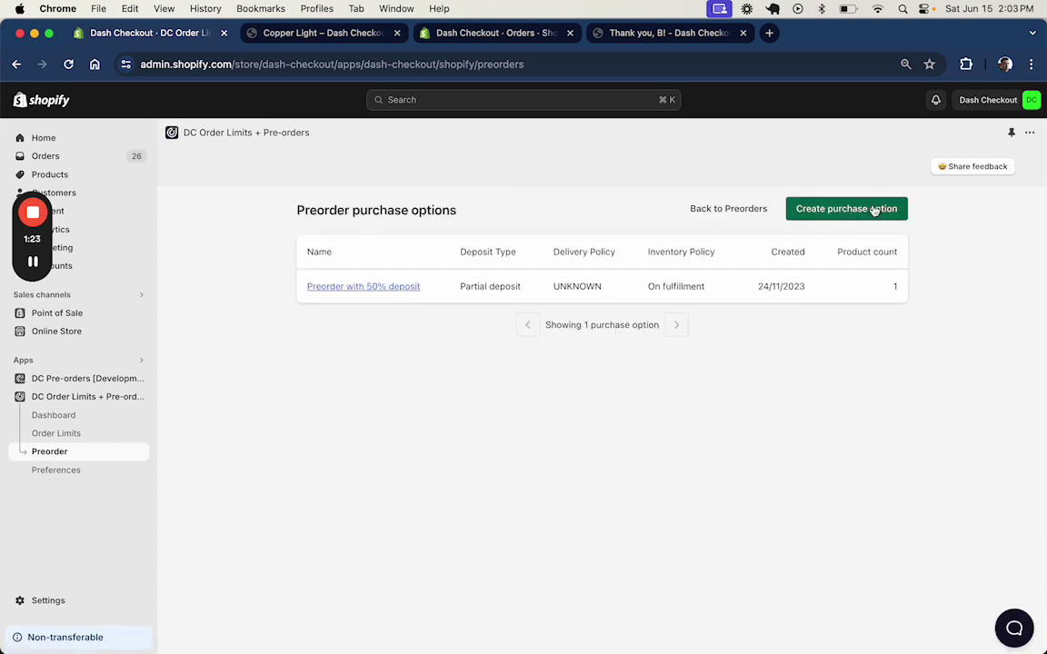
pyautogui.click(369, 290)
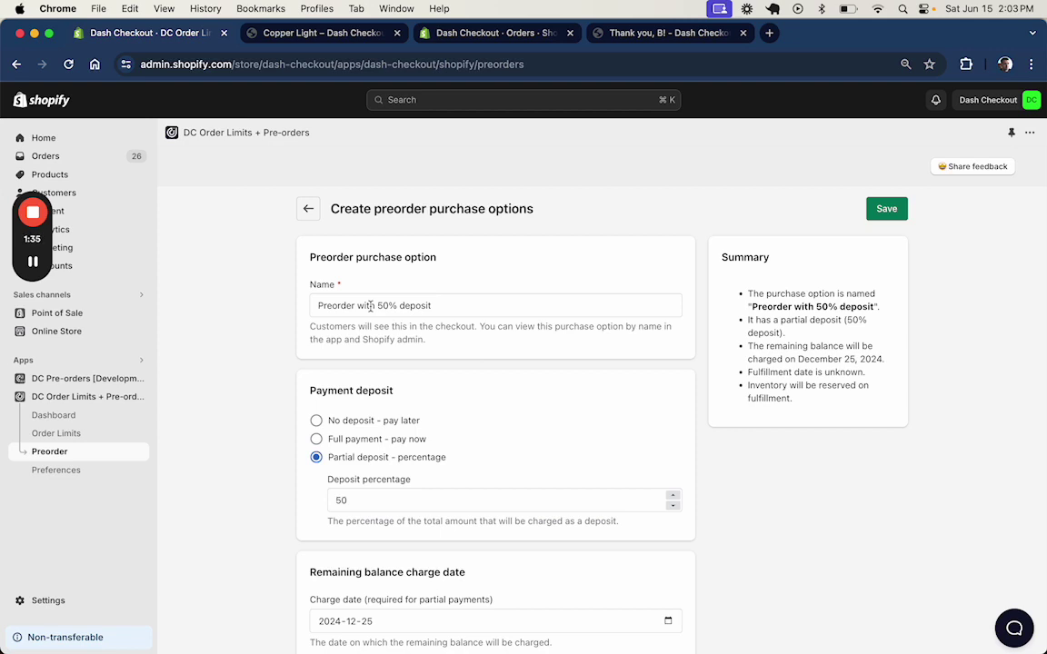
# Try the full payment and no deposit choices for the payment deposit and return it to Partial deposit - percentage
pyautogui.scroll(-2, 391, 431)
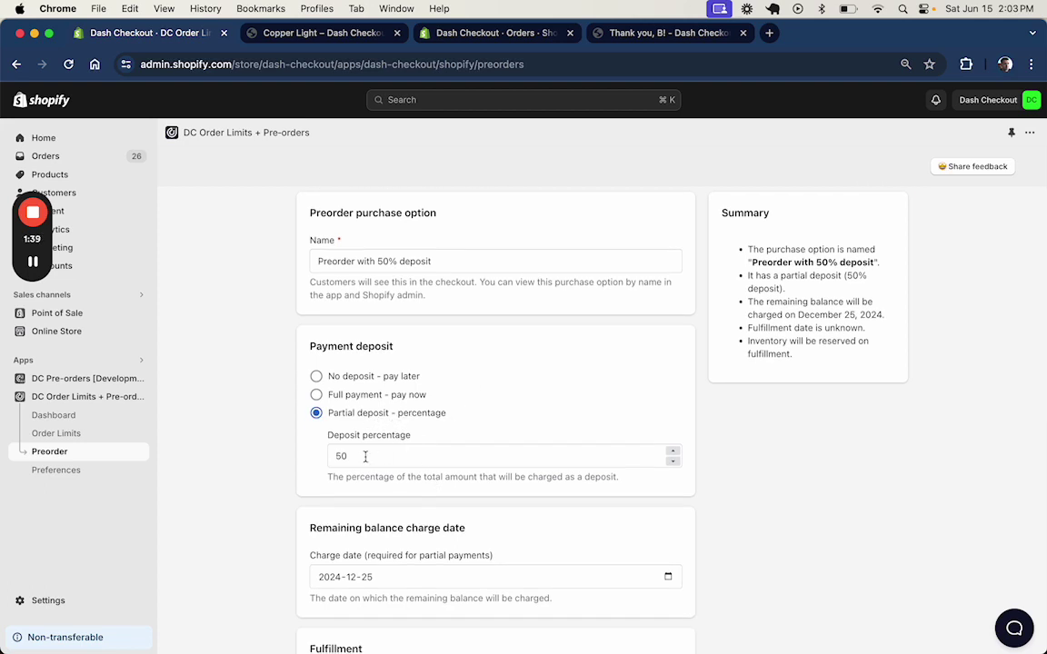
pyautogui.doubleClick(330, 456)
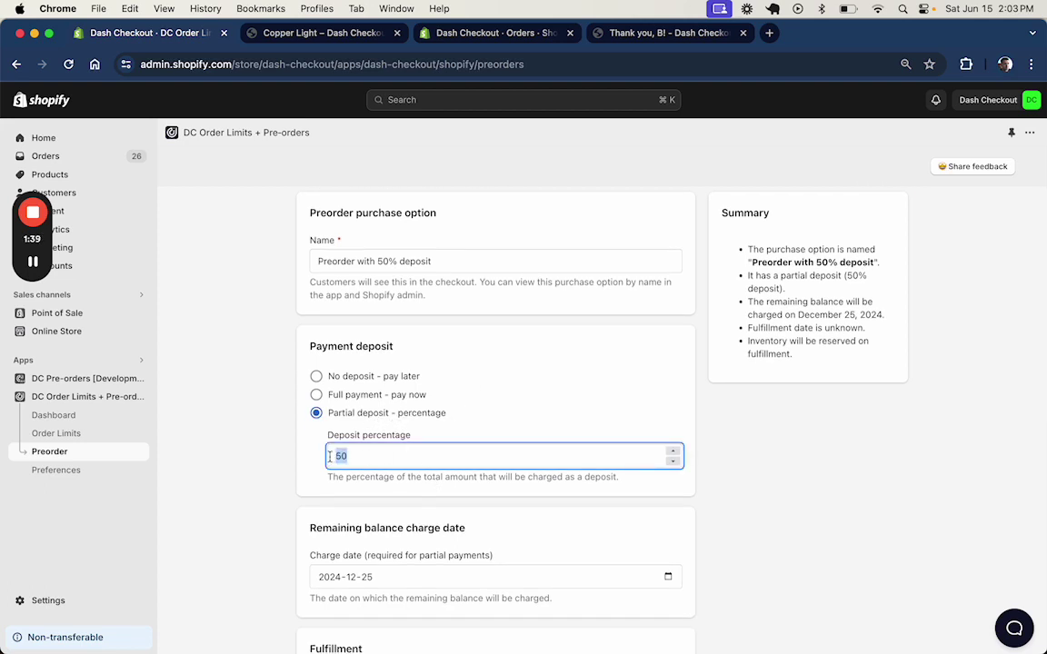
pyautogui.click(383, 397)
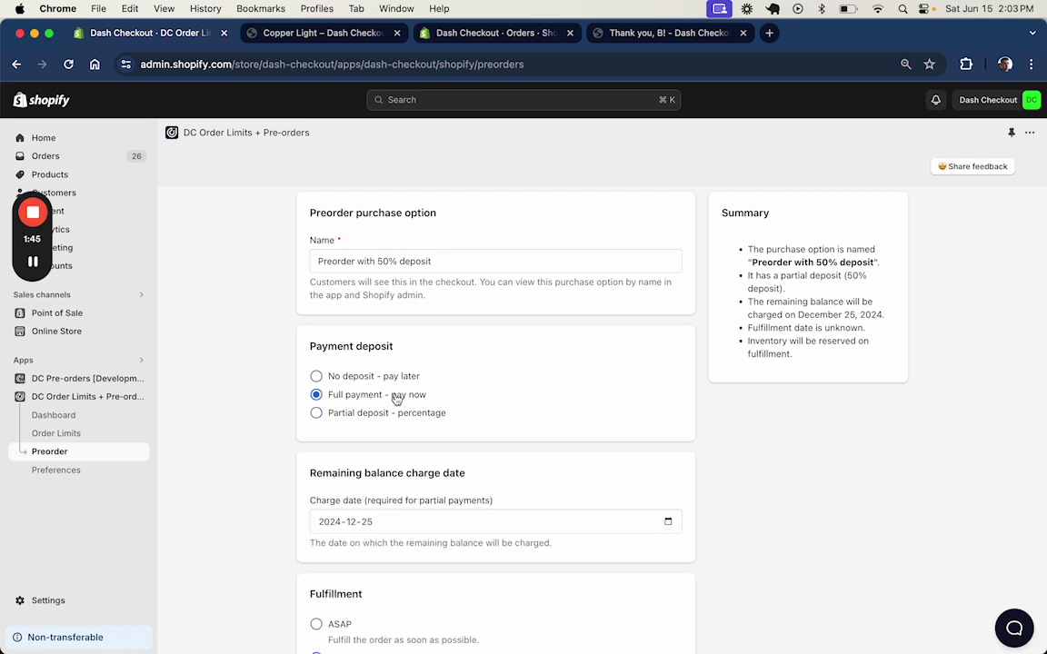
pyautogui.click(390, 379)
pyautogui.click(382, 414)
pyautogui.click(373, 379)
pyautogui.click(367, 413)
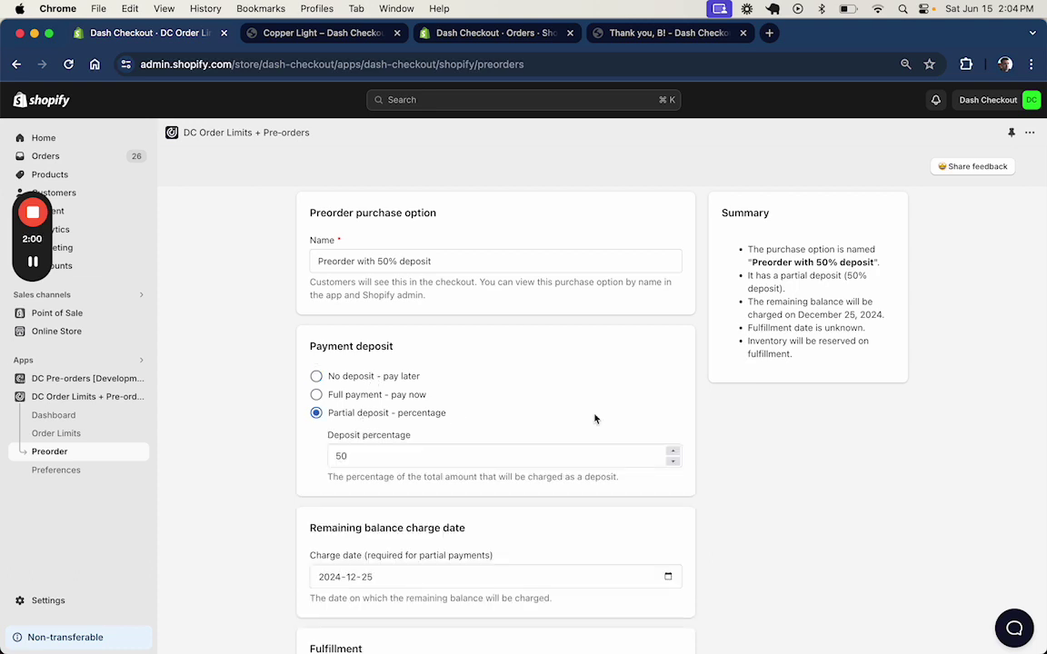
# Examine the purchase option's remaining balance charge date, fulfillment, inventory, product selection and summary
pyautogui.scroll(-5, 595, 419)
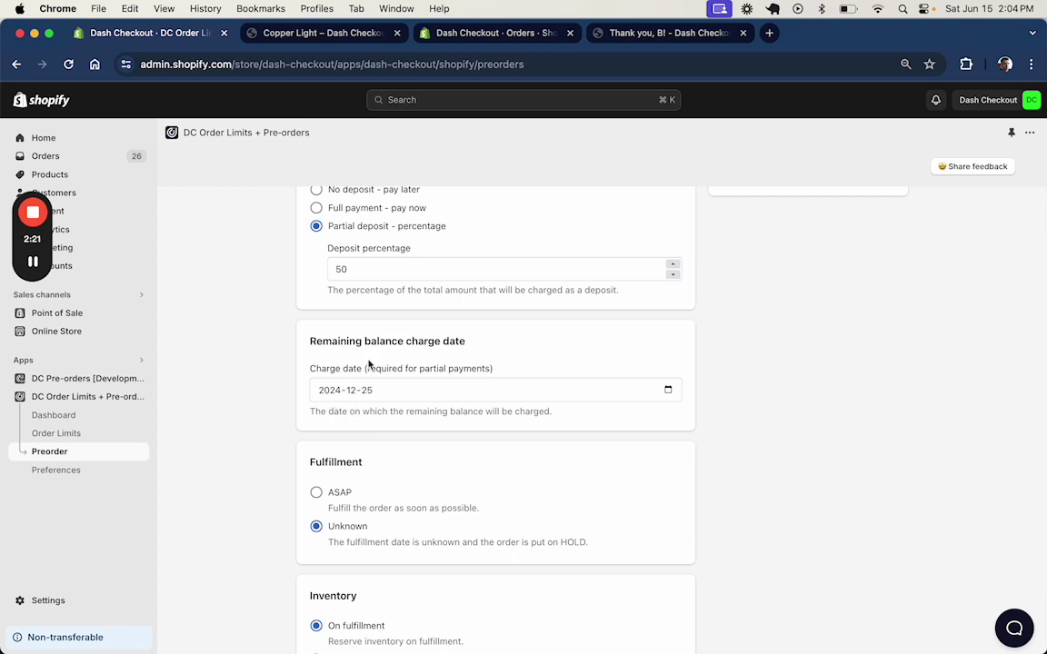
pyautogui.scroll(-2, 378, 436)
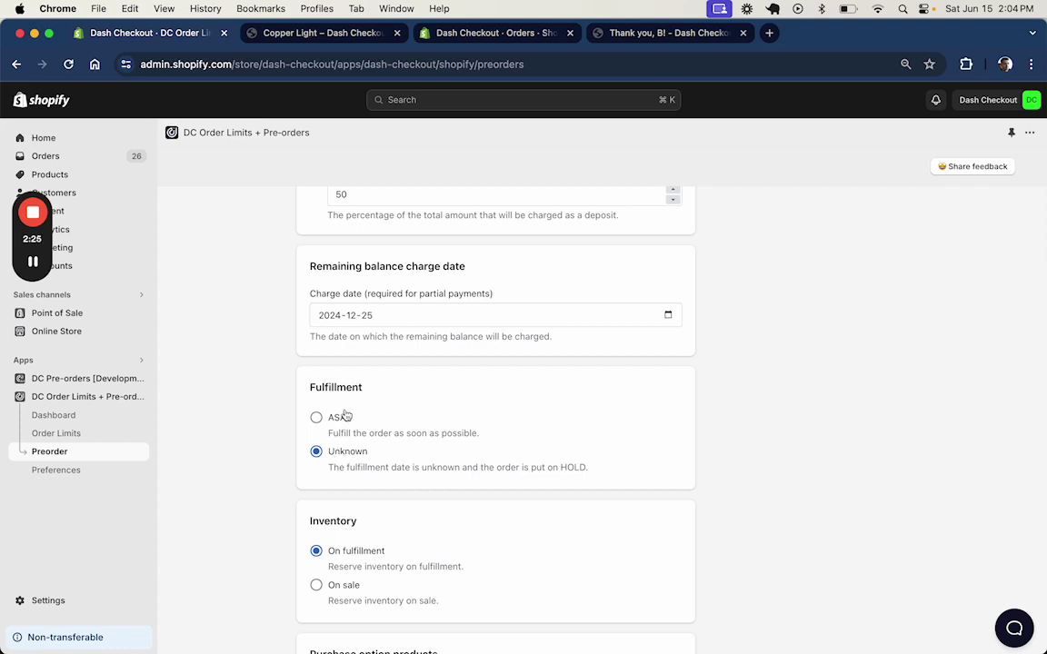
pyautogui.scroll(-1, 470, 444)
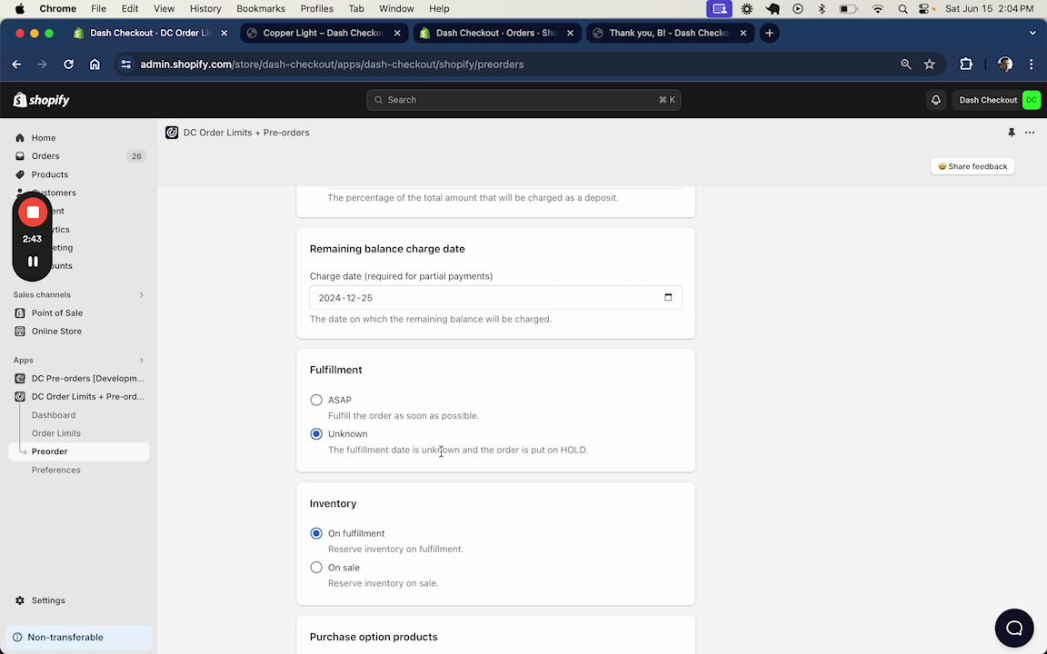
pyautogui.scroll(-3, 336, 444)
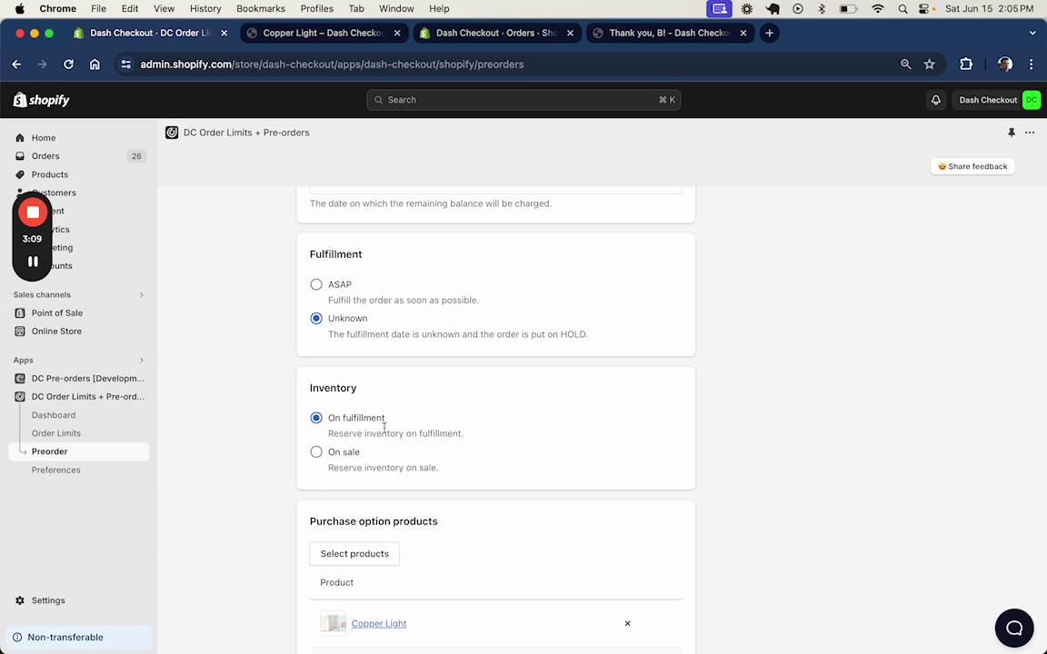
pyautogui.scroll(-4, 384, 427)
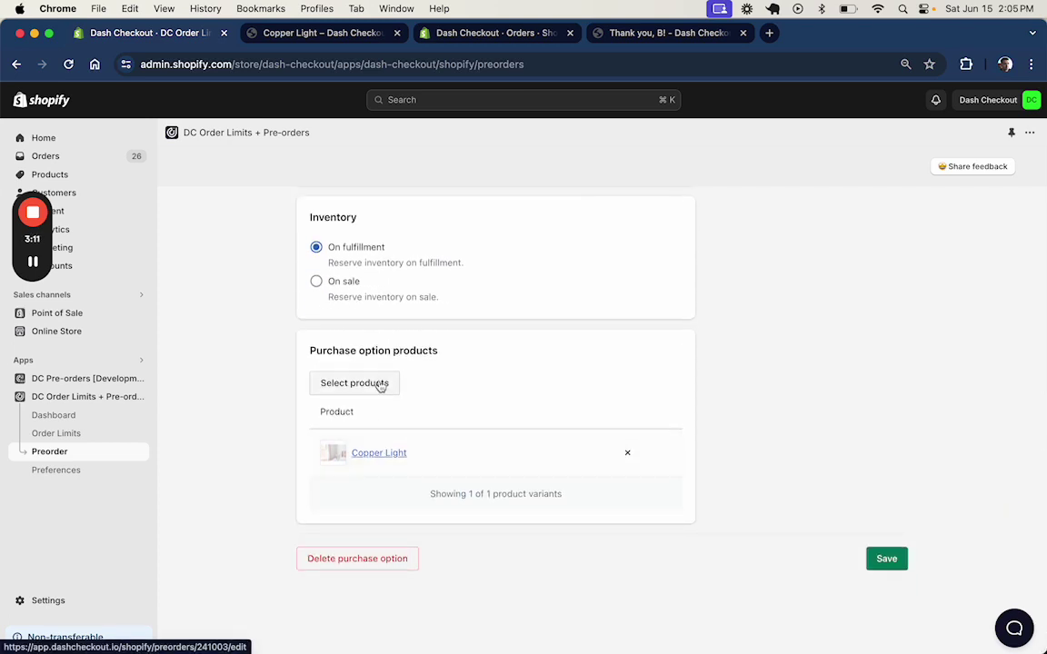
pyautogui.click(381, 386)
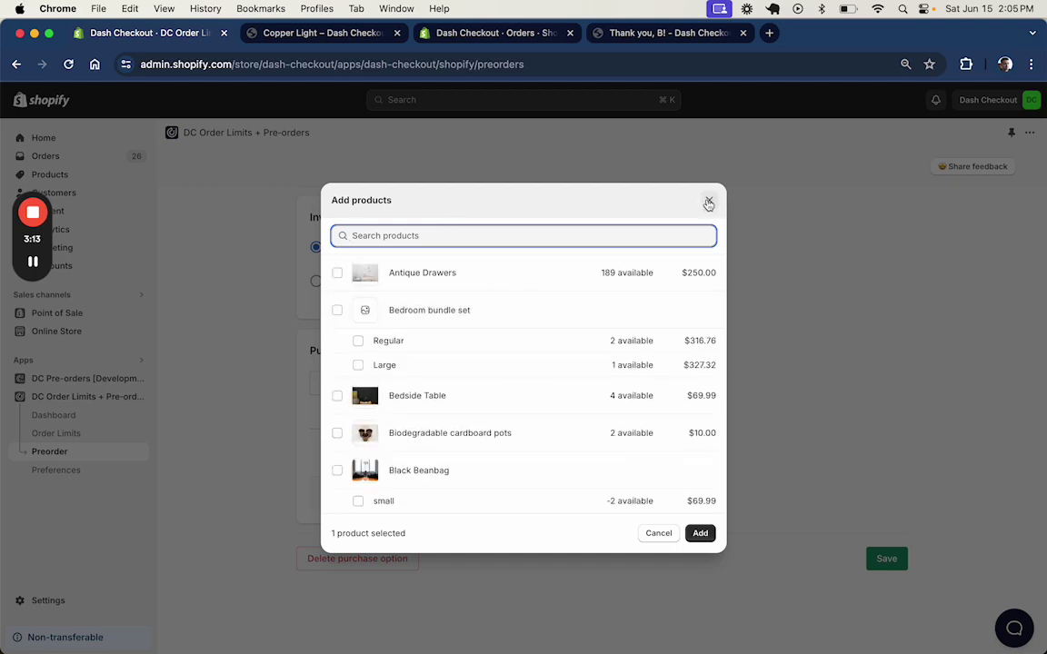
pyautogui.click(709, 201)
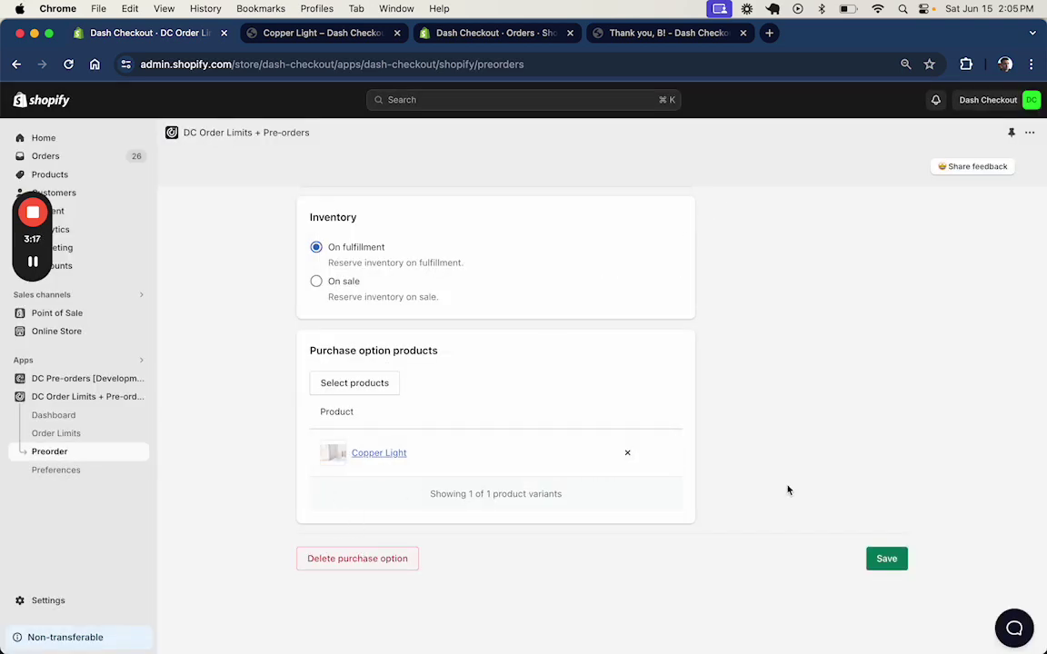
pyautogui.scroll(10, 811, 393)
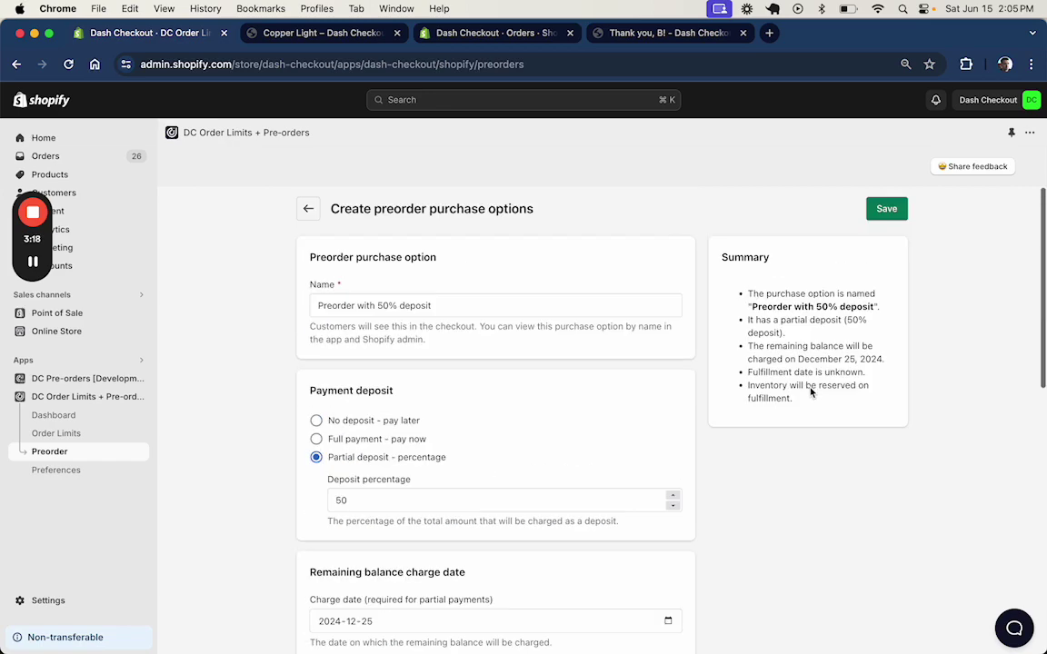
# Switch to the Copper Light storefront page and highlight the expected ship date above the pre-order buttons
pyautogui.click(373, 40)
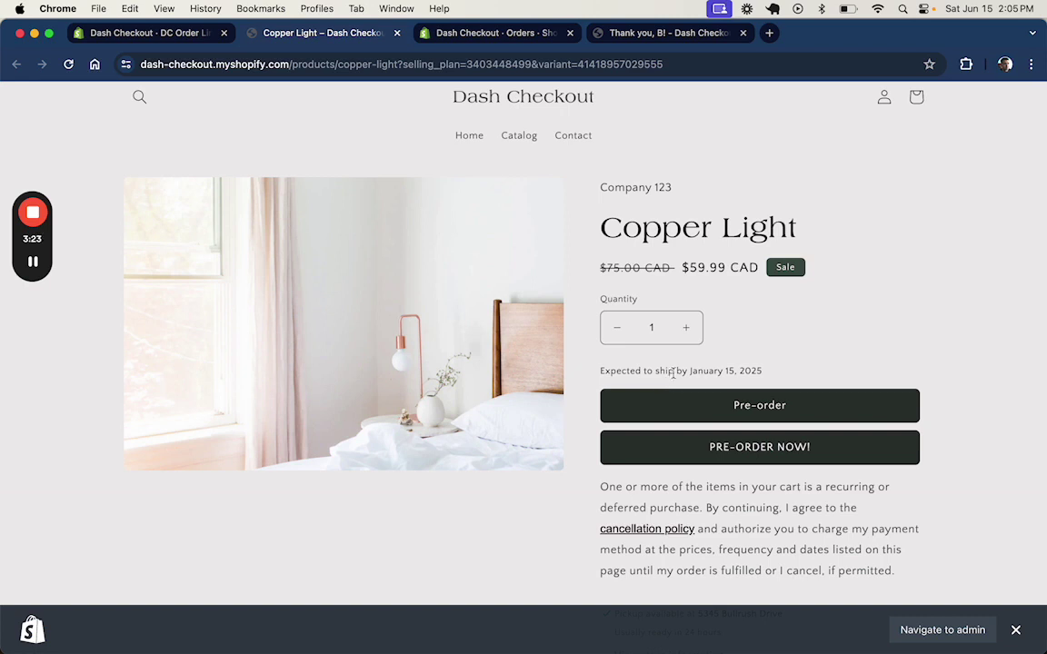
pyautogui.moveTo(675, 371); pyautogui.dragTo(795, 378)
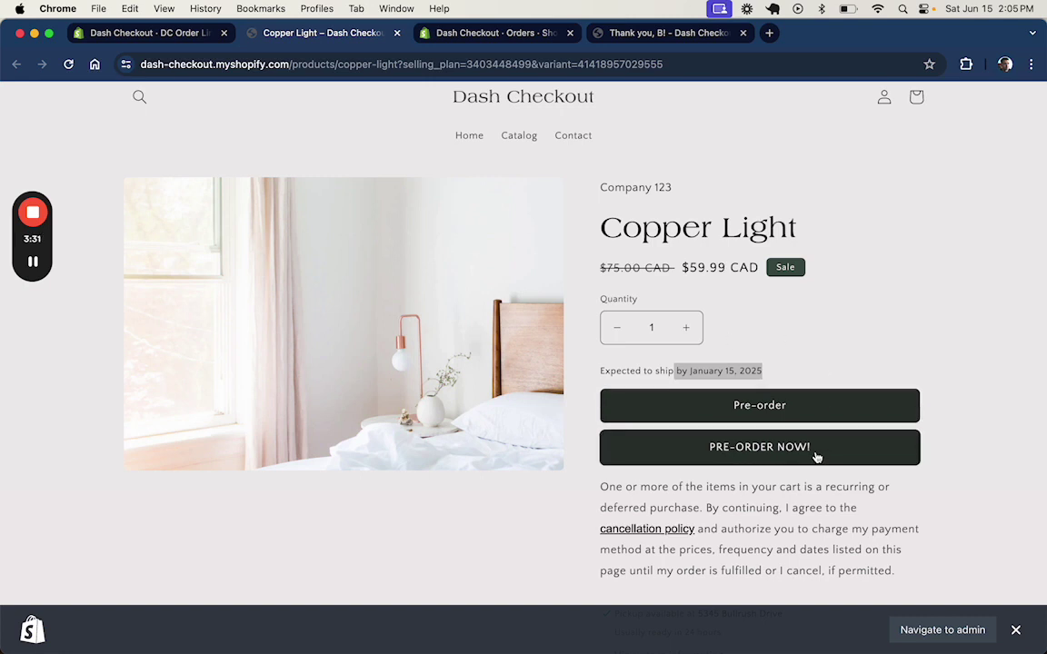
# Add the Copper Light preorder to the cart, view the cart, and highlight its product type, ship date and deposit lines
pyautogui.click(722, 409)
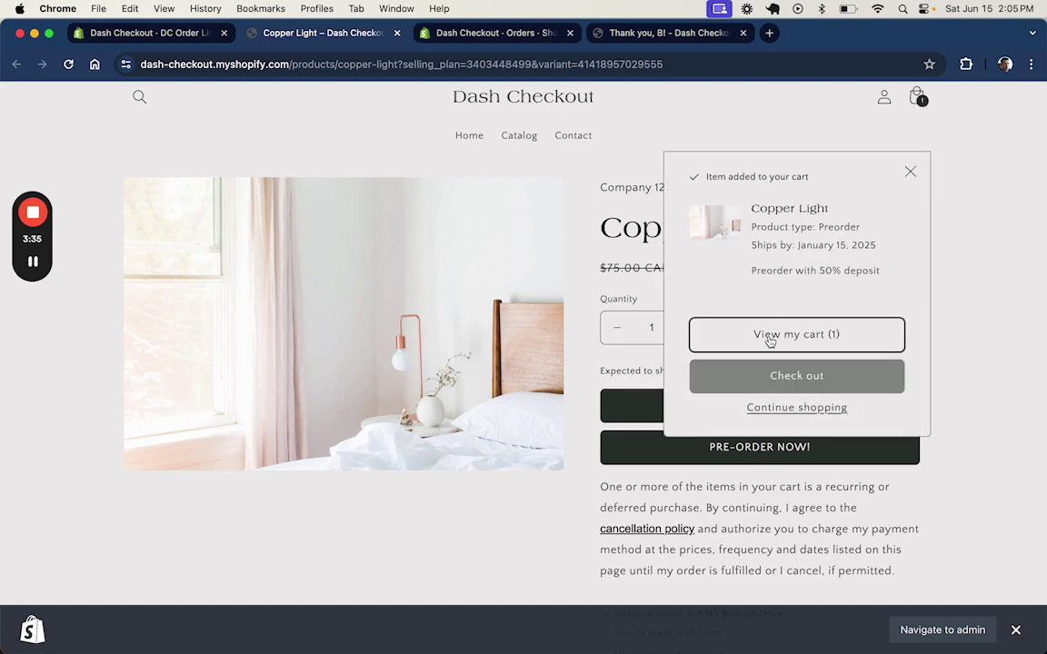
pyautogui.click(771, 334)
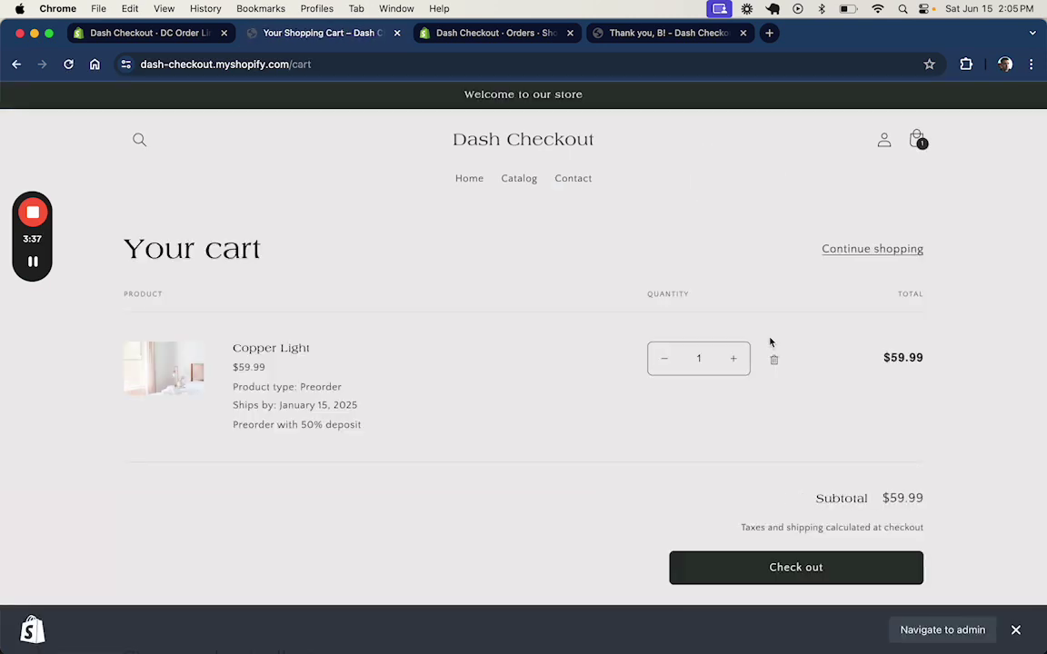
pyautogui.moveTo(234, 388); pyautogui.dragTo(351, 386)
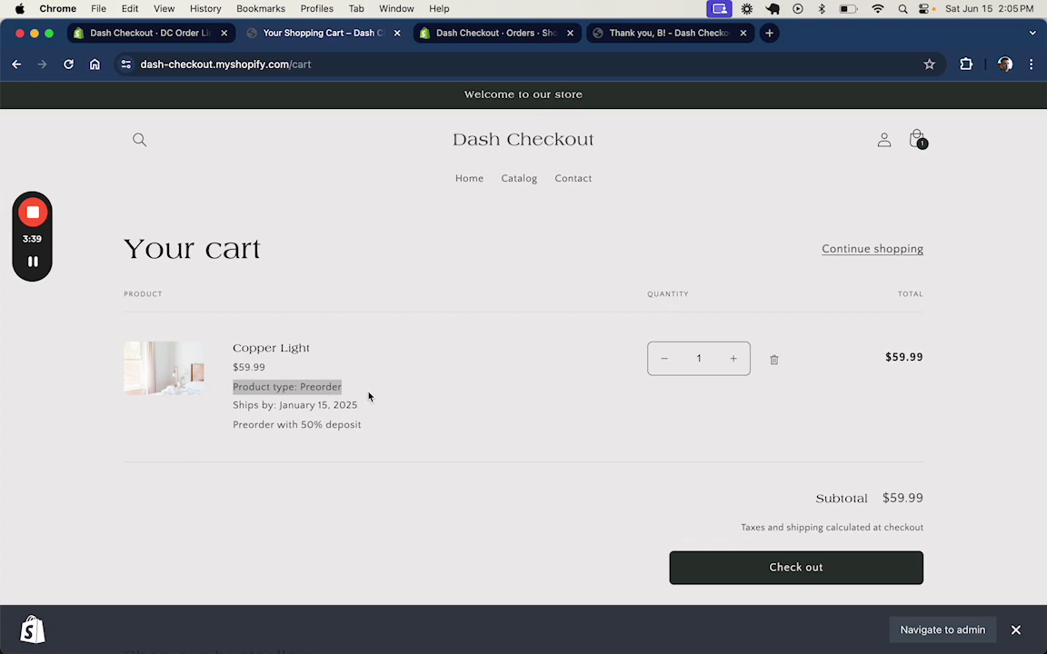
pyautogui.moveTo(255, 403); pyautogui.dragTo(360, 409)
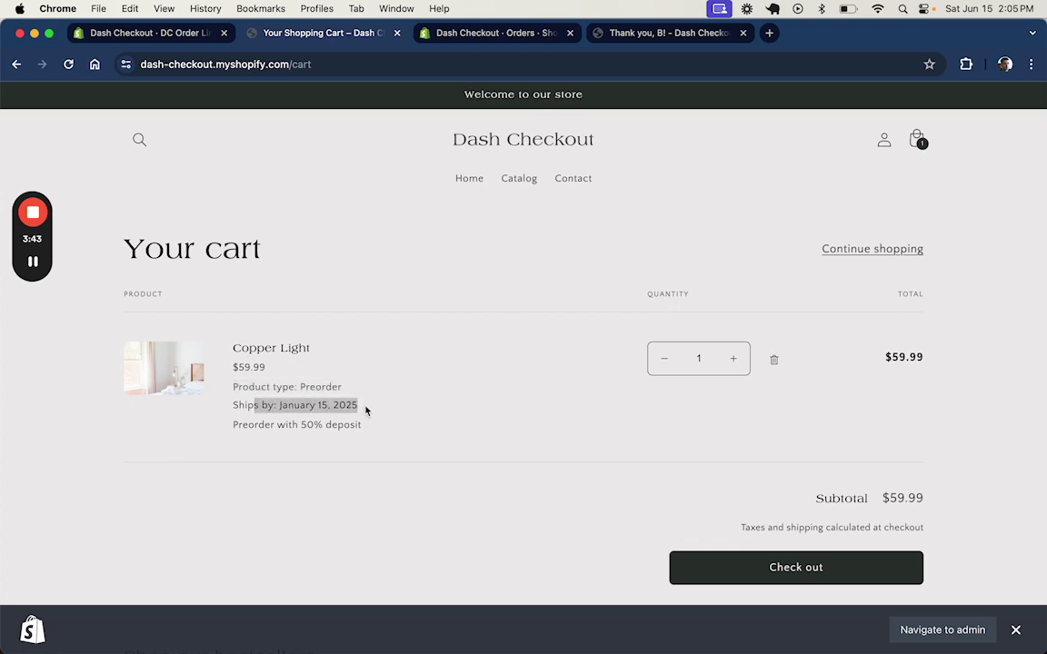
pyautogui.moveTo(248, 424); pyautogui.dragTo(350, 428)
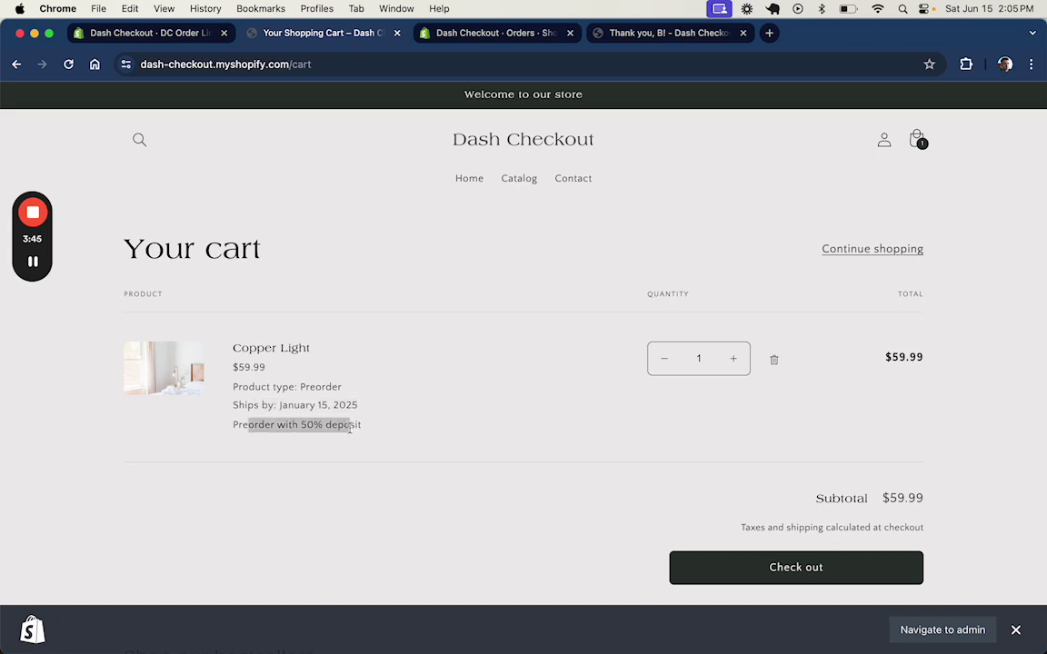
pyautogui.click(513, 456)
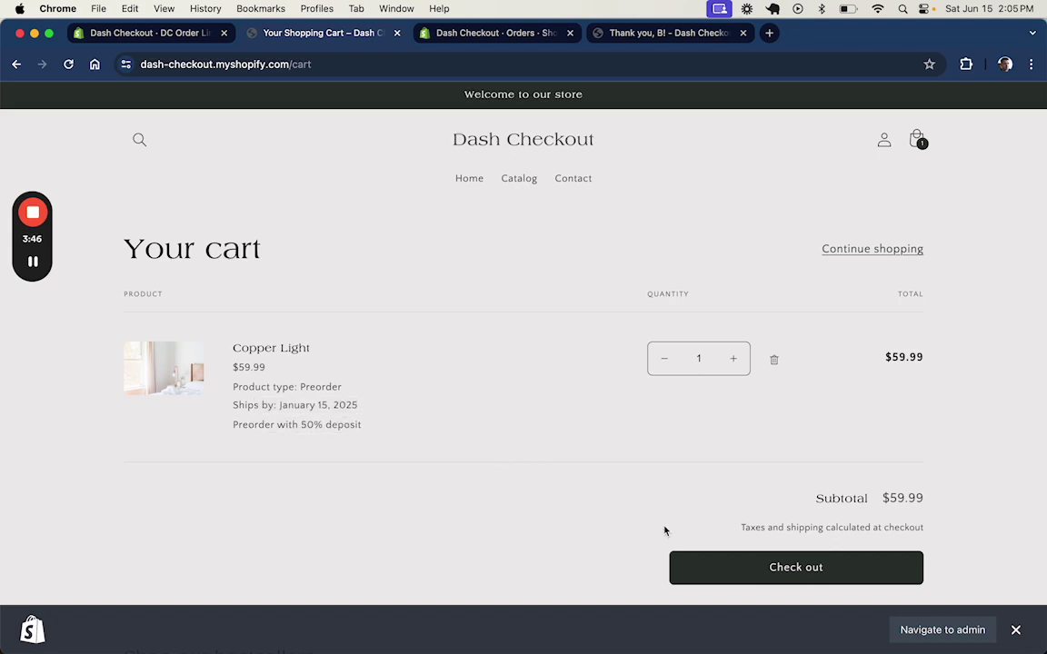
# Proceed to checkout, expand the deferred total, and highlight the item's full price and the amount due today
pyautogui.click(703, 568)
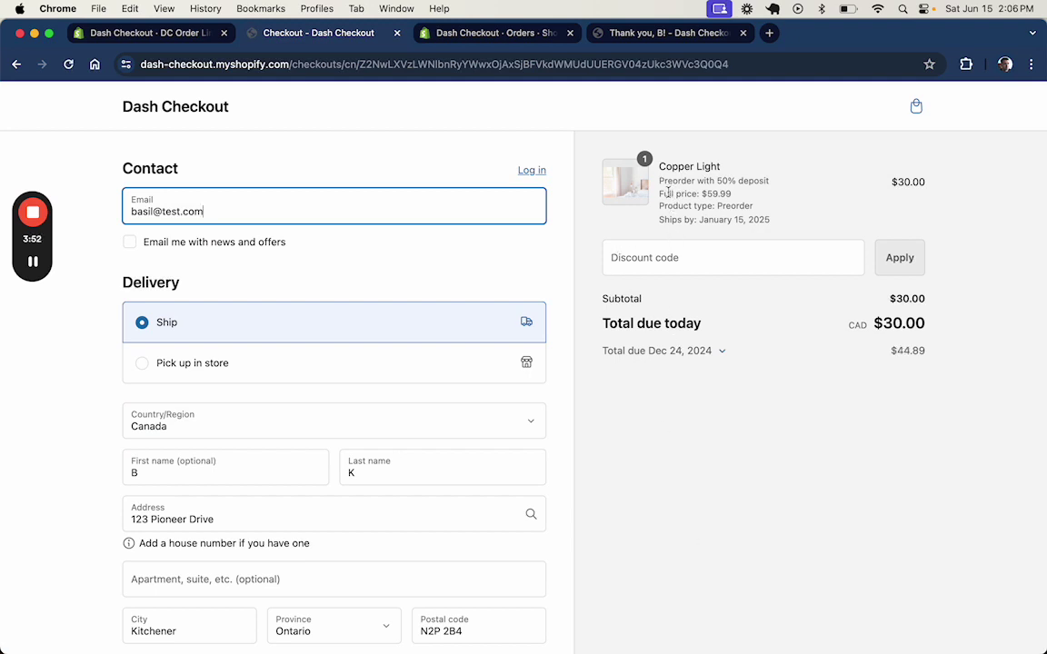
pyautogui.moveTo(662, 194); pyautogui.dragTo(751, 202)
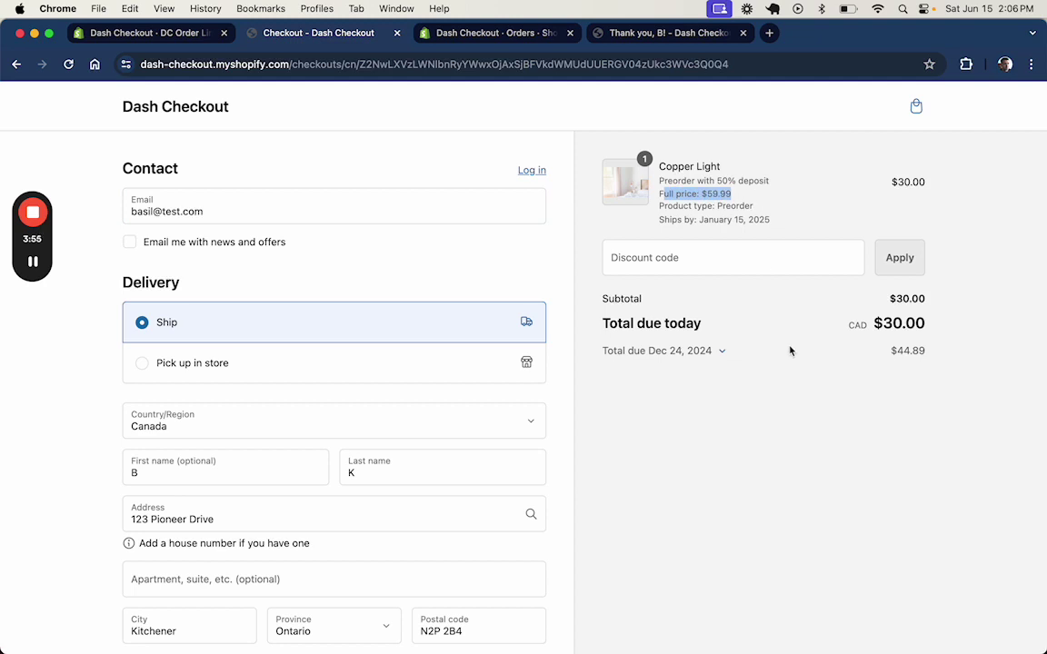
pyautogui.click(722, 352)
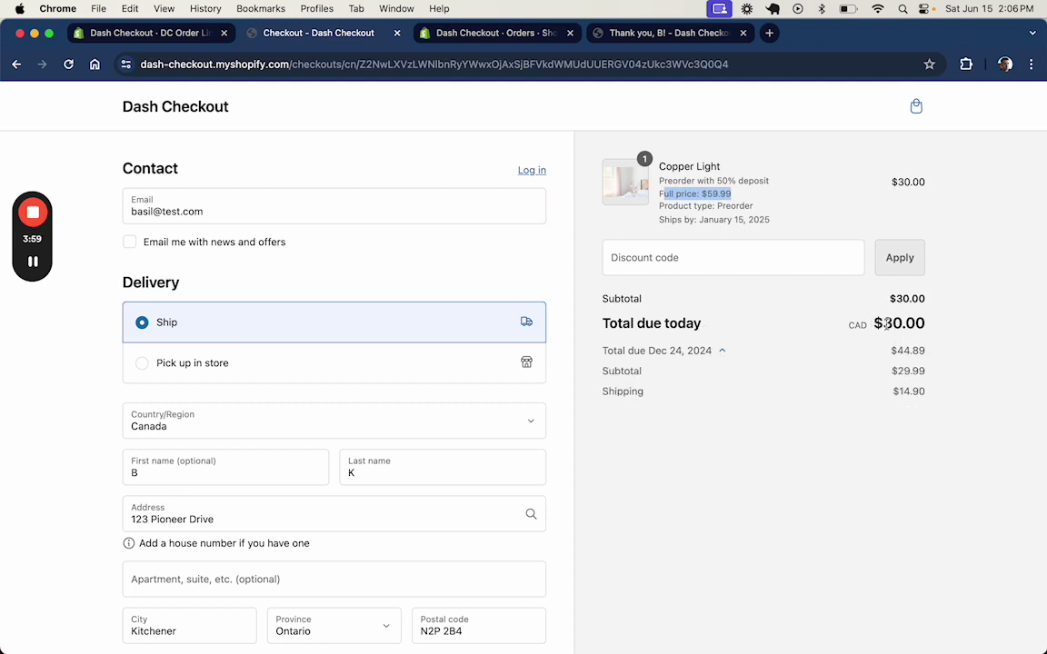
pyautogui.moveTo(883, 324); pyautogui.dragTo(930, 329)
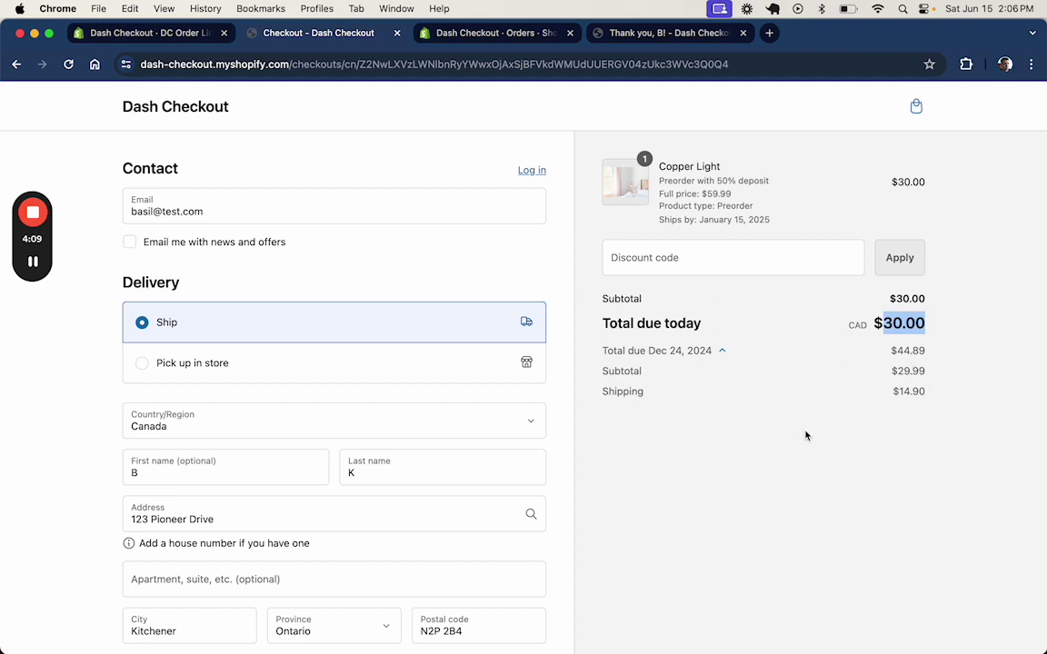
# Switch to the Shopify admin orders list and examine the newest order's payment status, fulfillment status and tags
pyautogui.click(507, 37)
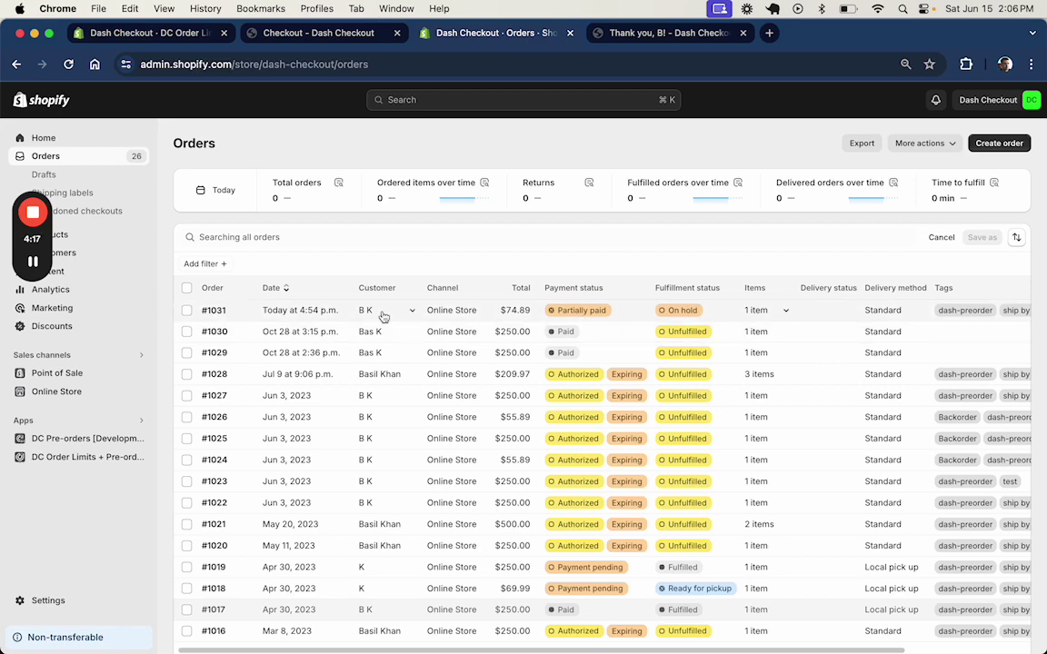
pyautogui.hscroll(3, 602, 305)
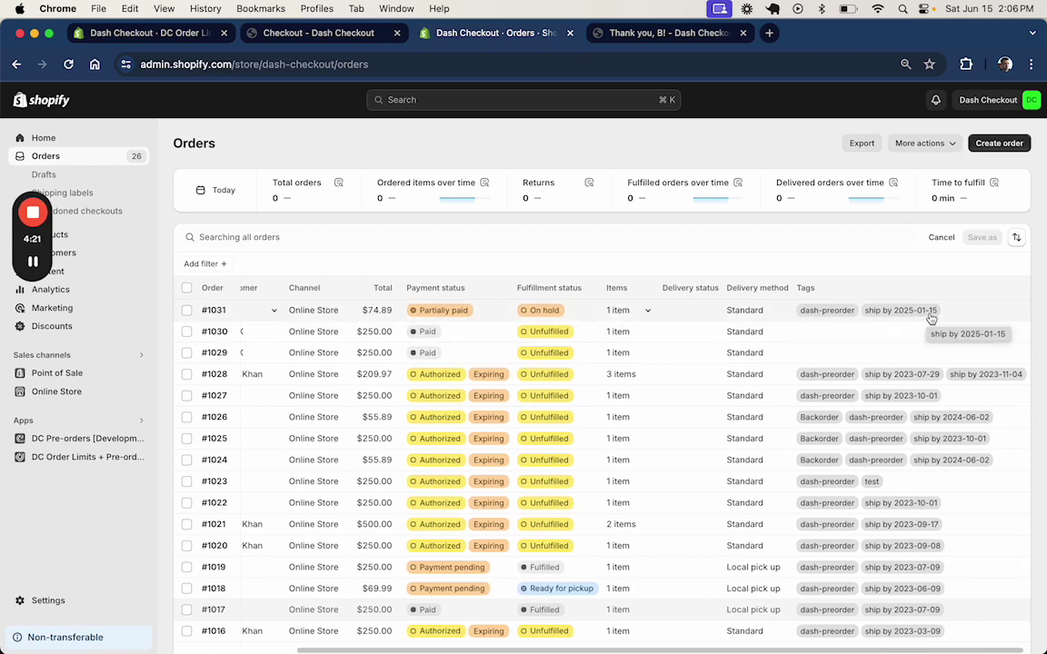
pyautogui.hscroll(-4, 883, 320)
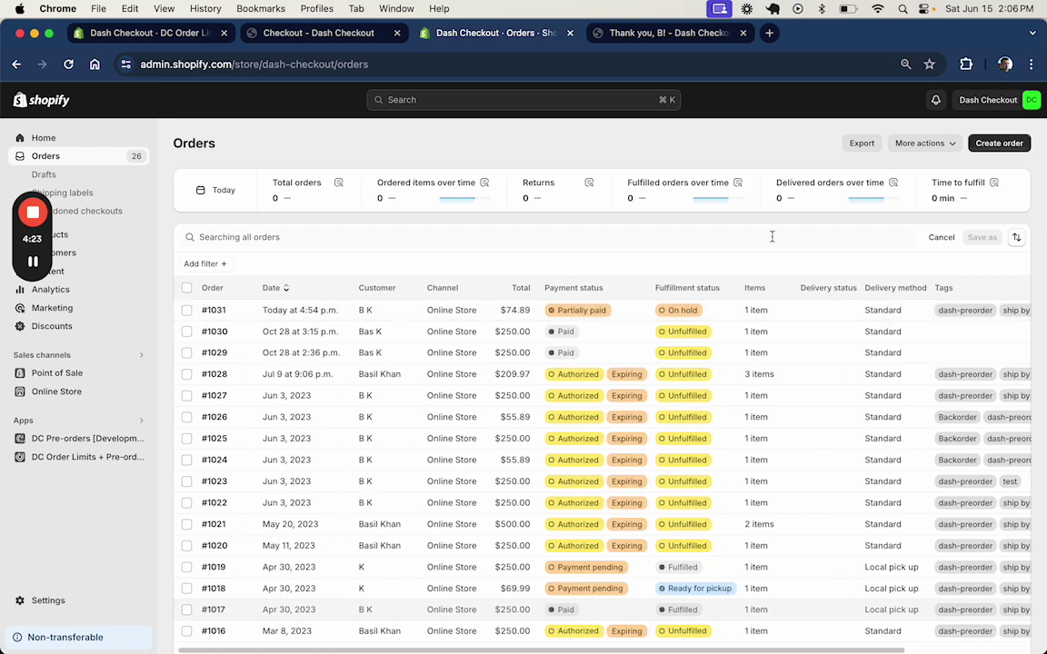
# Search all orders for "ship by 2025-01"
pyautogui.click(729, 238)
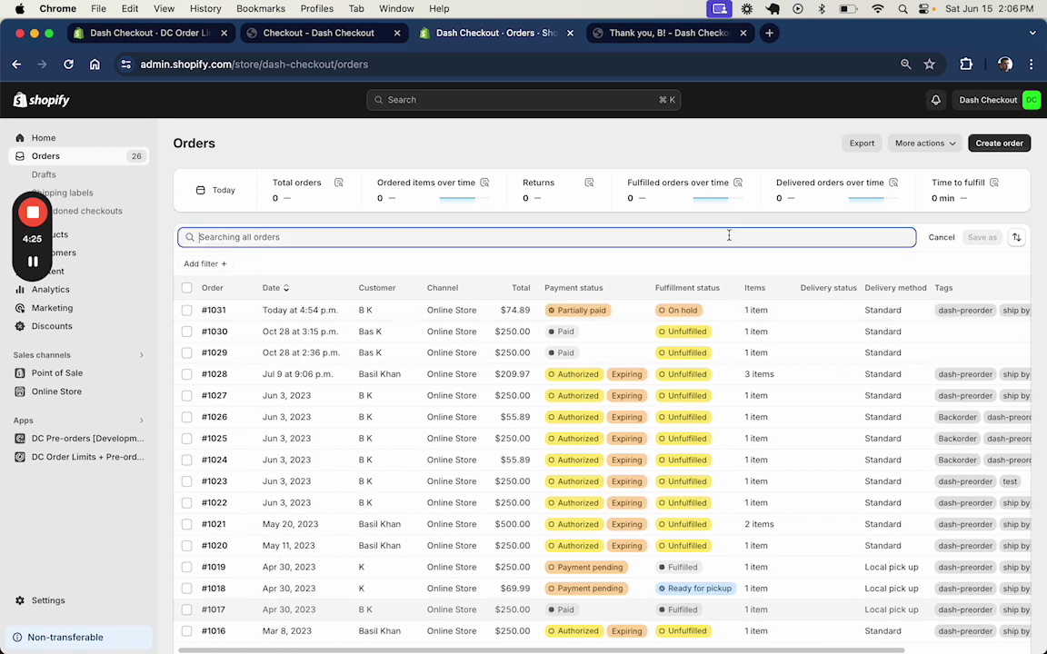
pyautogui.write('ships ')
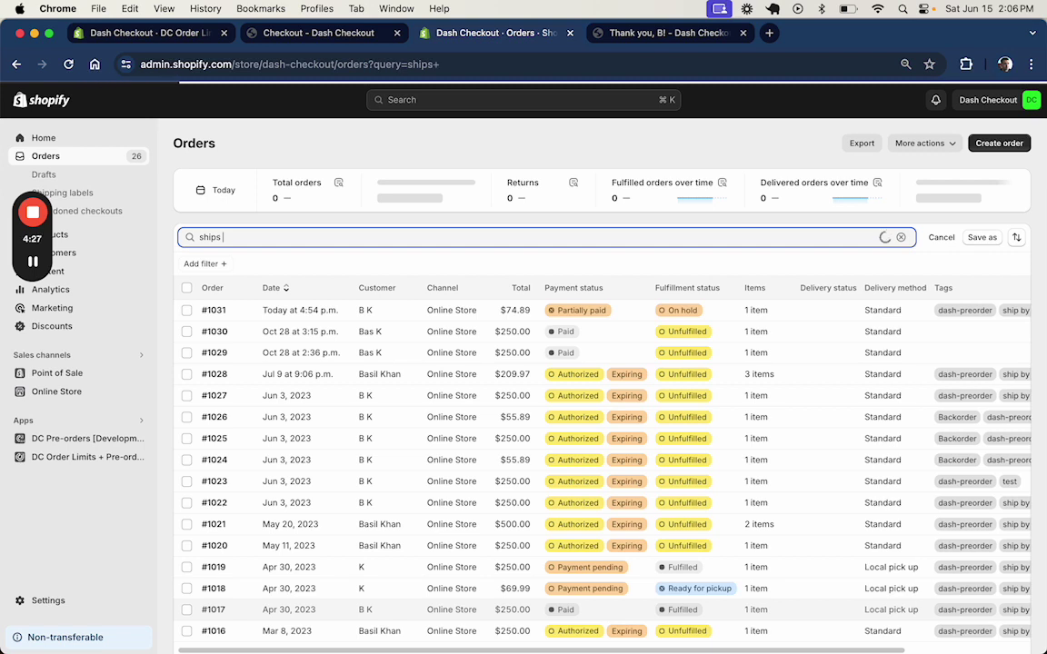
pyautogui.write('by')
pyautogui.press('BackSpace')
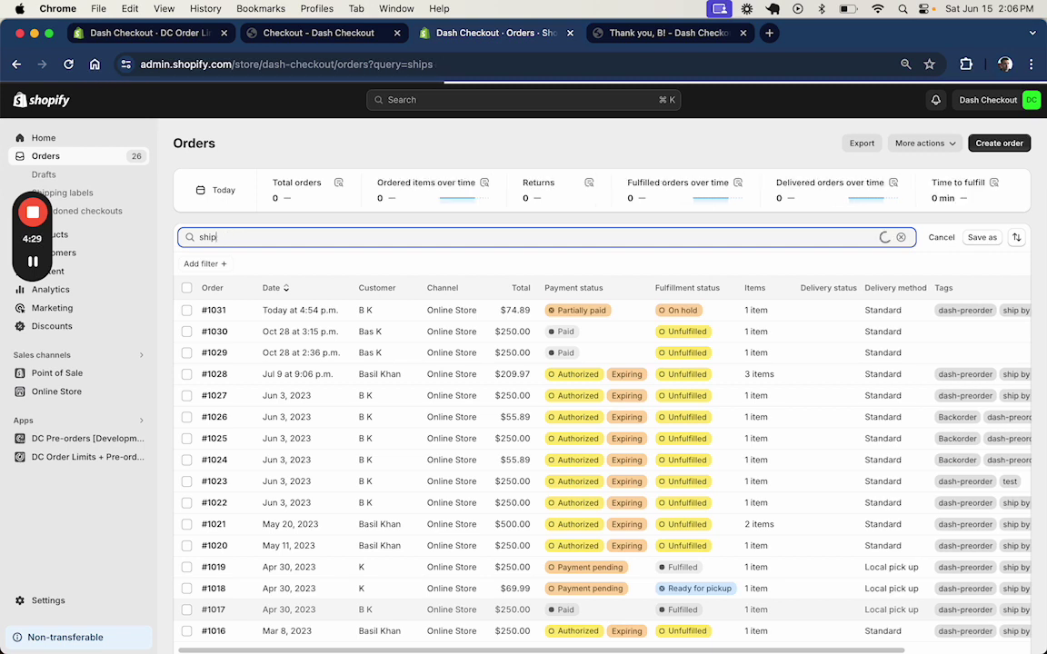
pyautogui.write('by 2025-01')
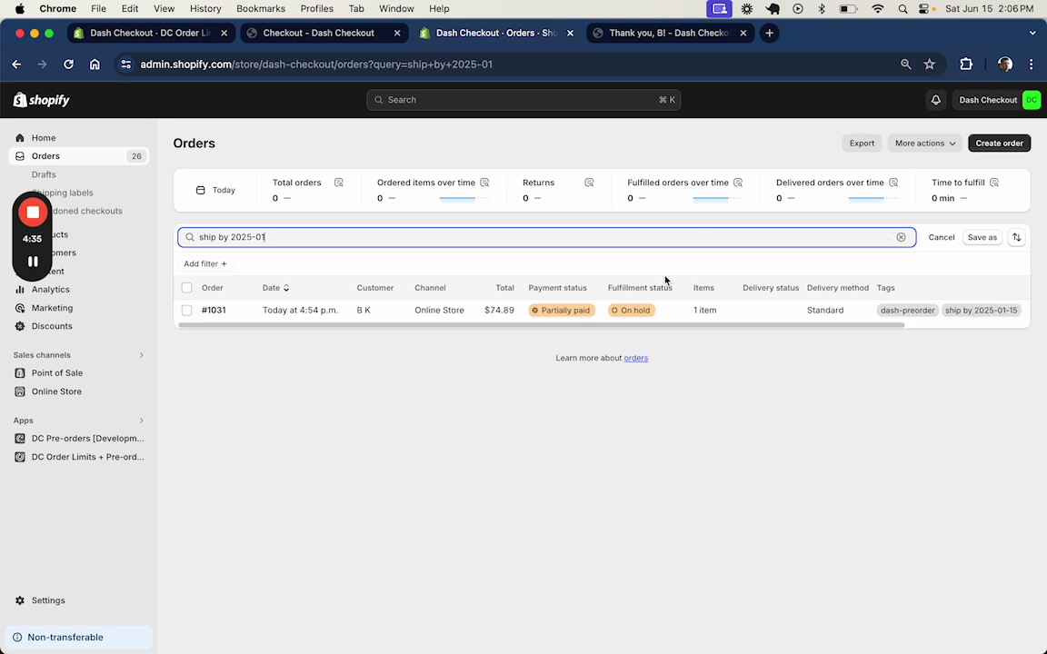
# Open the matching Copper Light order and highlight its paid amount and the balance due date
pyautogui.click(216, 311)
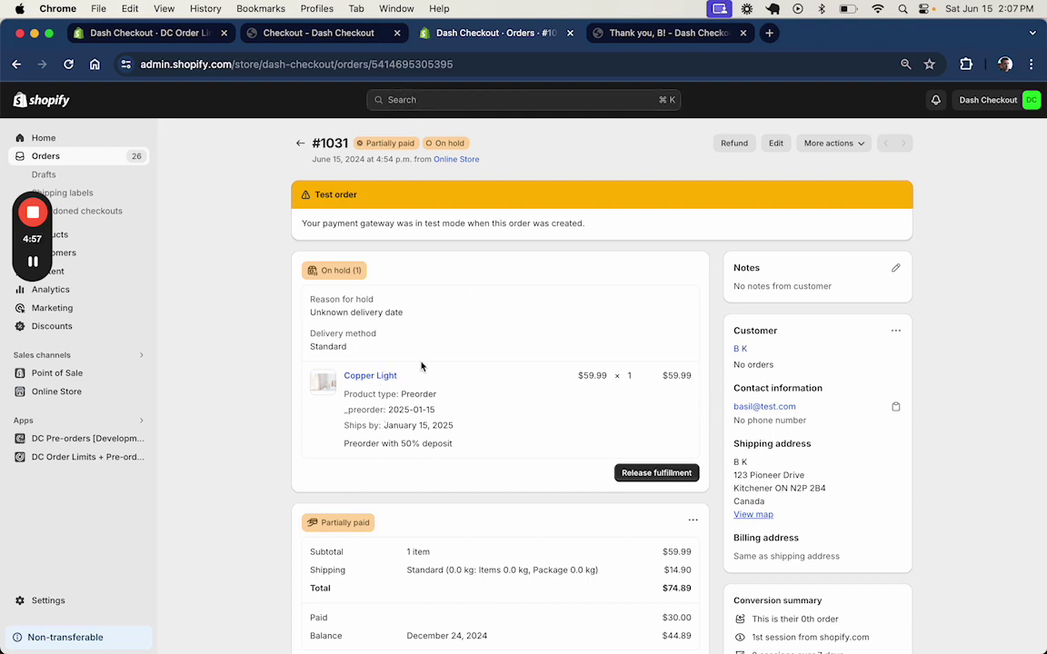
pyautogui.scroll(-2, 420, 366)
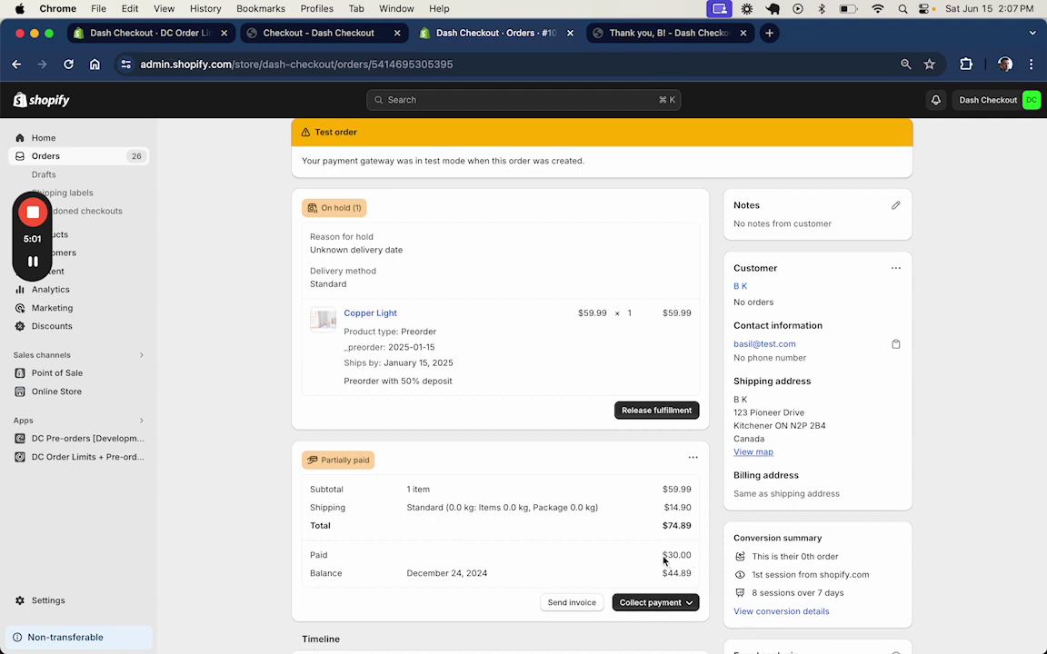
pyautogui.moveTo(663, 560); pyautogui.dragTo(691, 558)
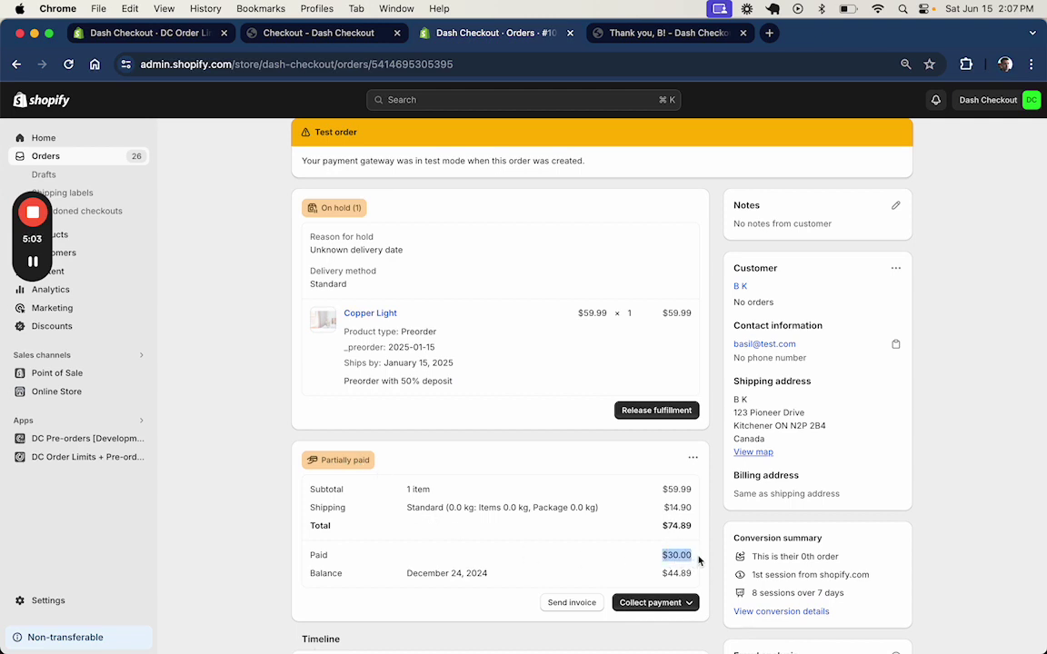
pyautogui.scroll(-3, 688, 391)
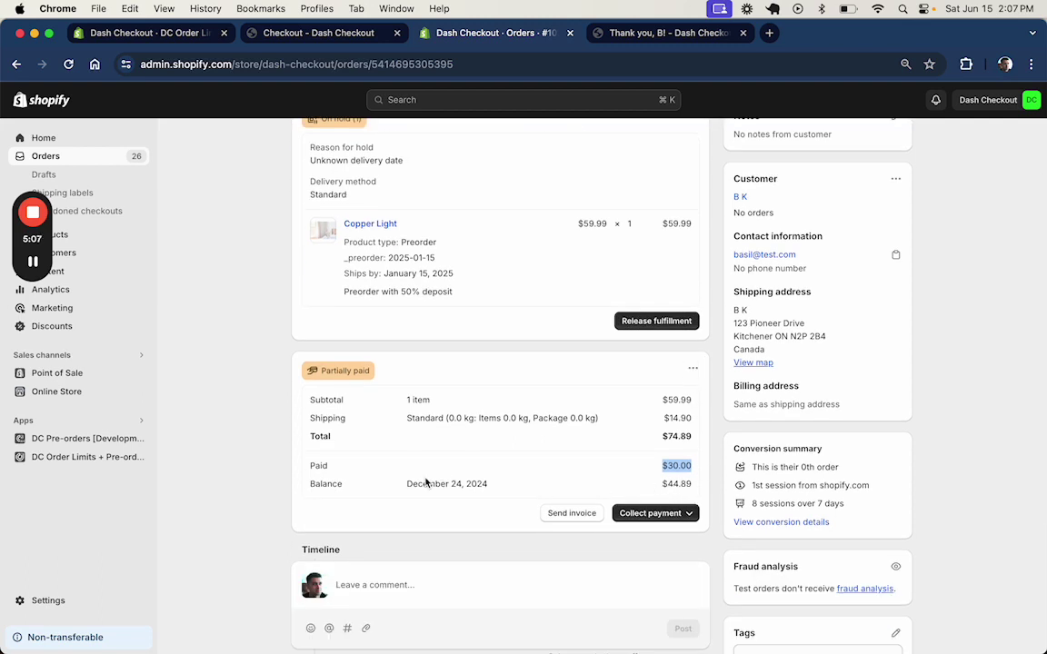
pyautogui.moveTo(422, 484); pyautogui.dragTo(494, 488)
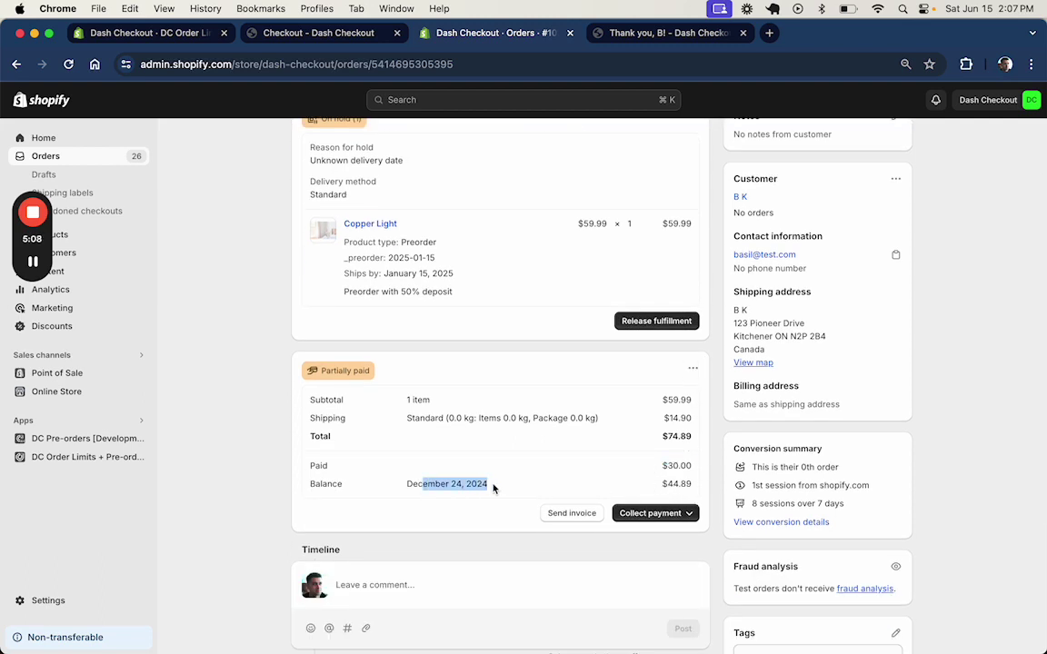
pyautogui.click(634, 471)
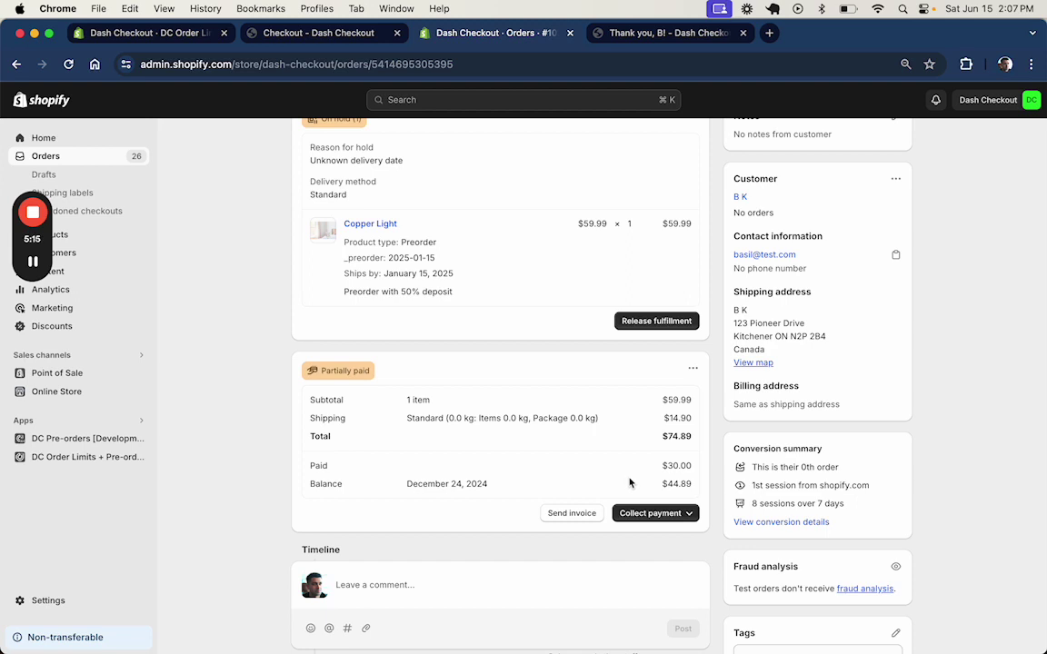
# Collect the order's remaining balance of $44.89 by charging the stored Bogus card
pyautogui.scroll(-1, 630, 471)
pyautogui.click(632, 461)
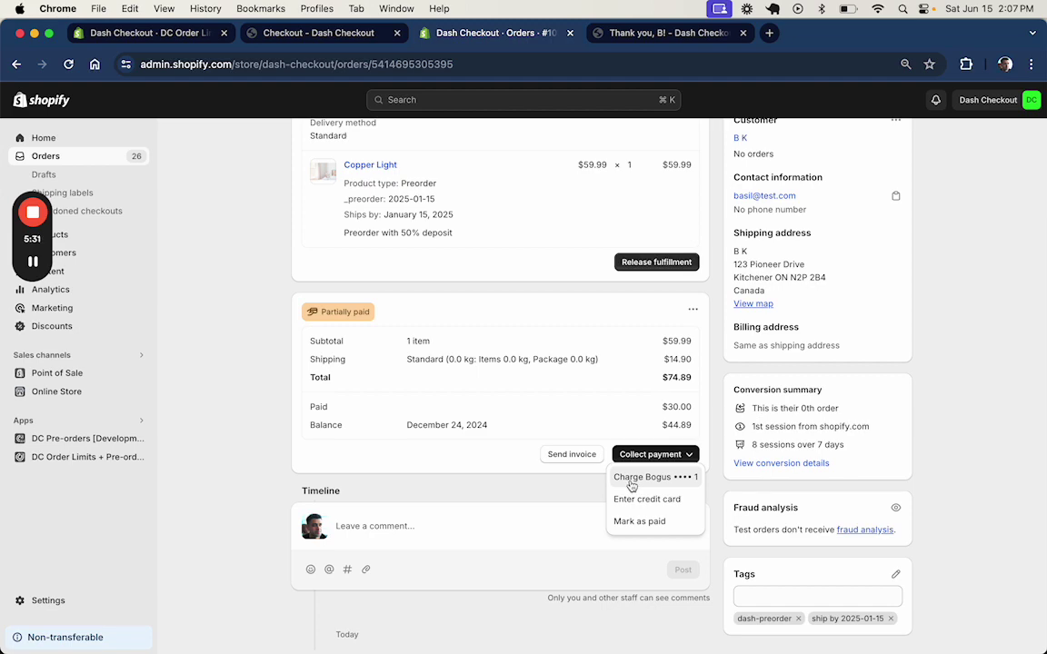
pyautogui.click(631, 486)
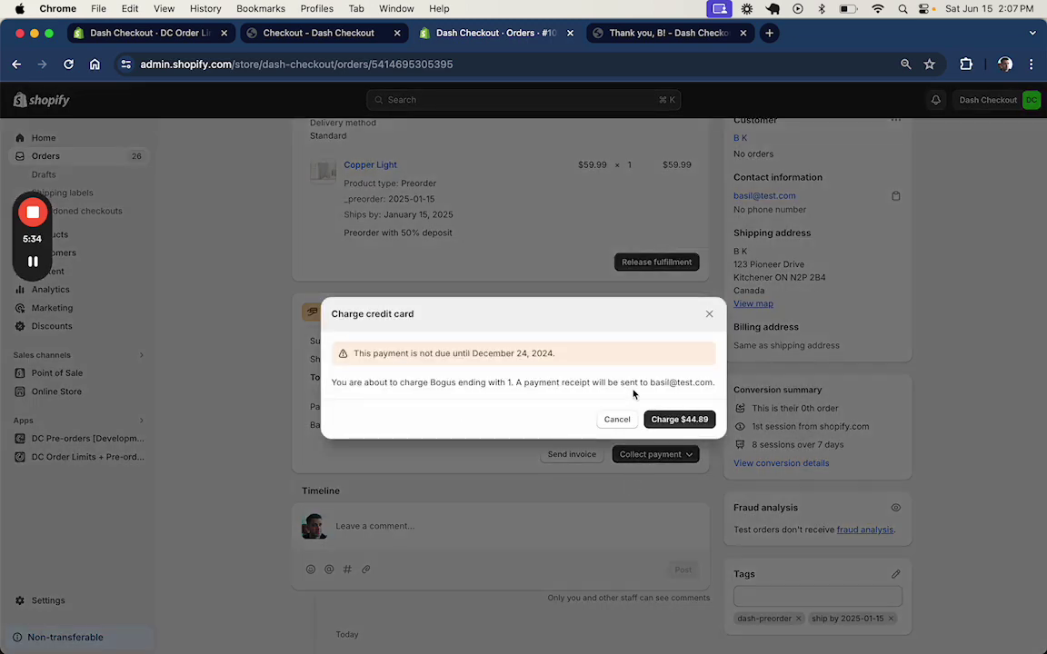
pyautogui.click(670, 422)
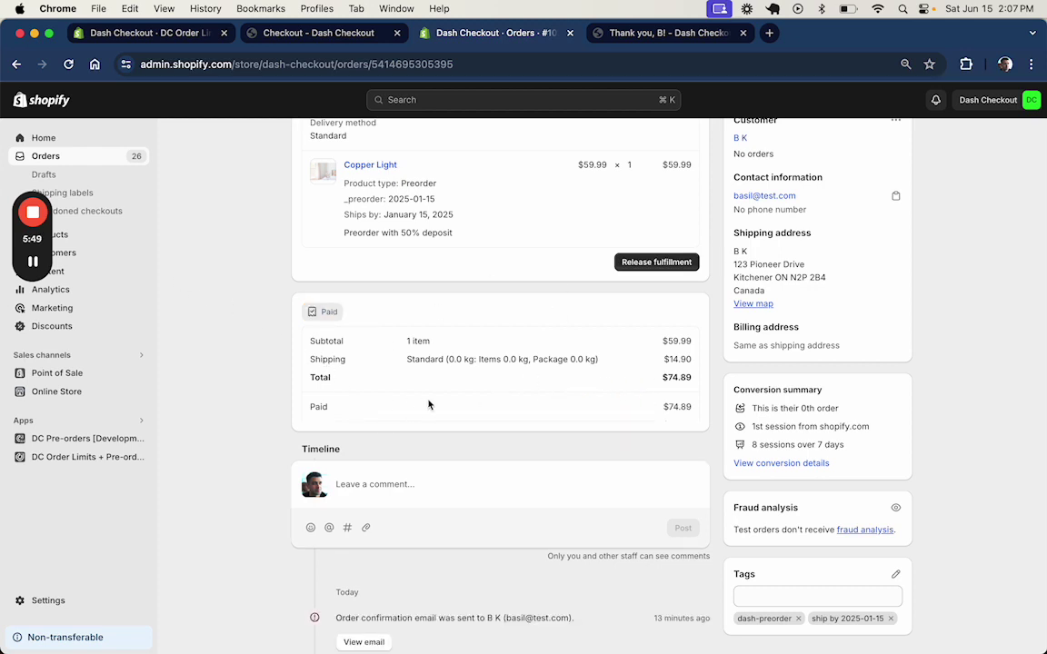
# Release the order's fulfillment by overriding the system hold, and fulfill the Copper Light item without tracking information
pyautogui.scroll(5, 429, 405)
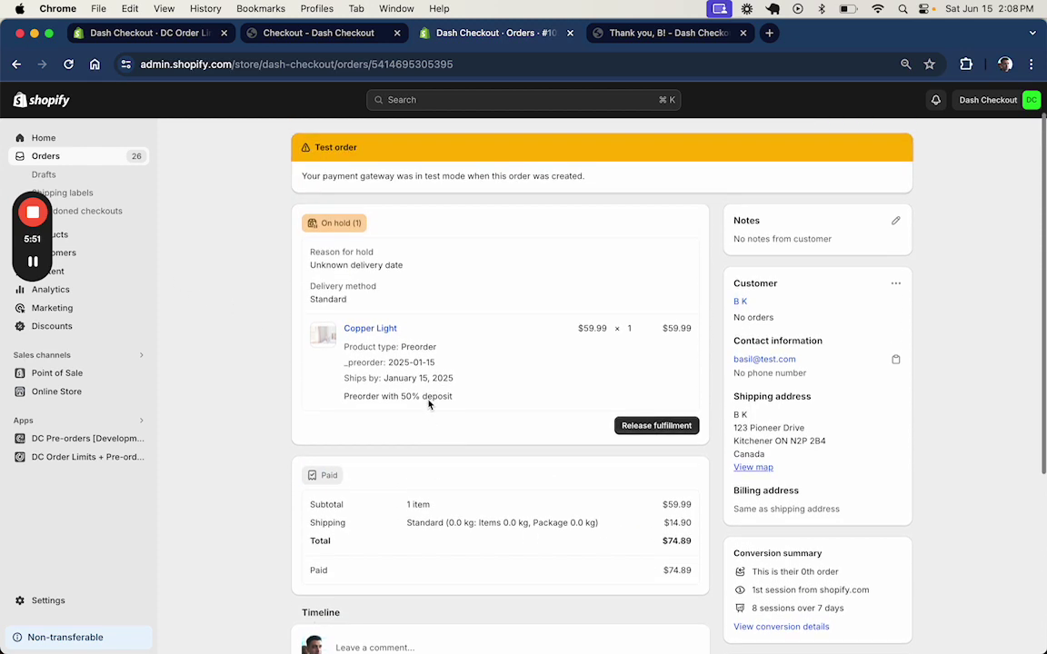
pyautogui.click(677, 425)
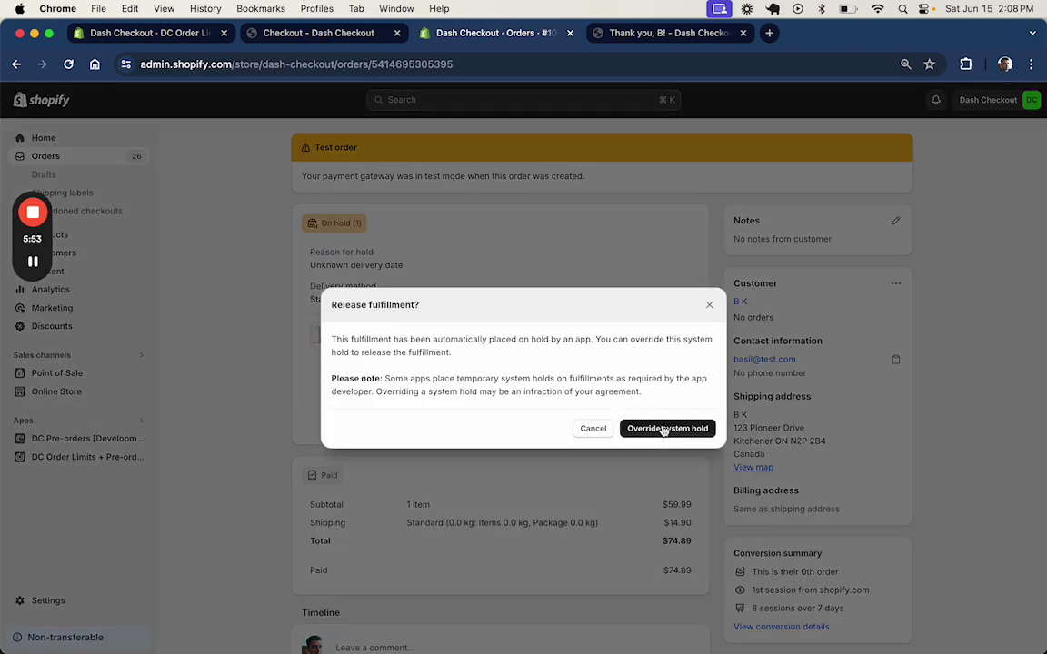
pyautogui.click(662, 429)
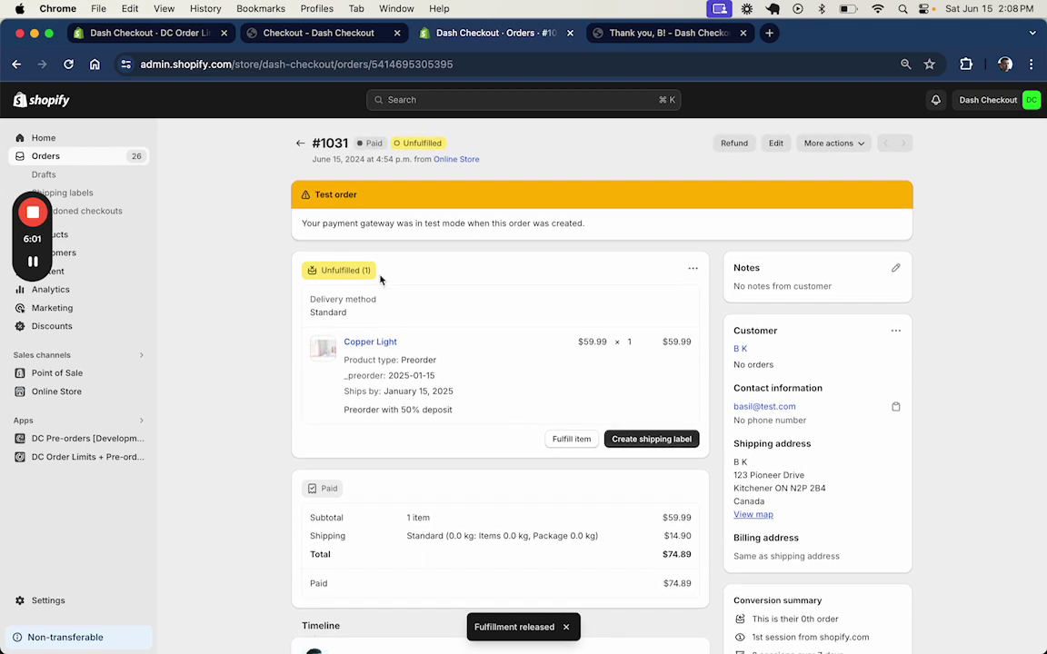
pyautogui.click(565, 441)
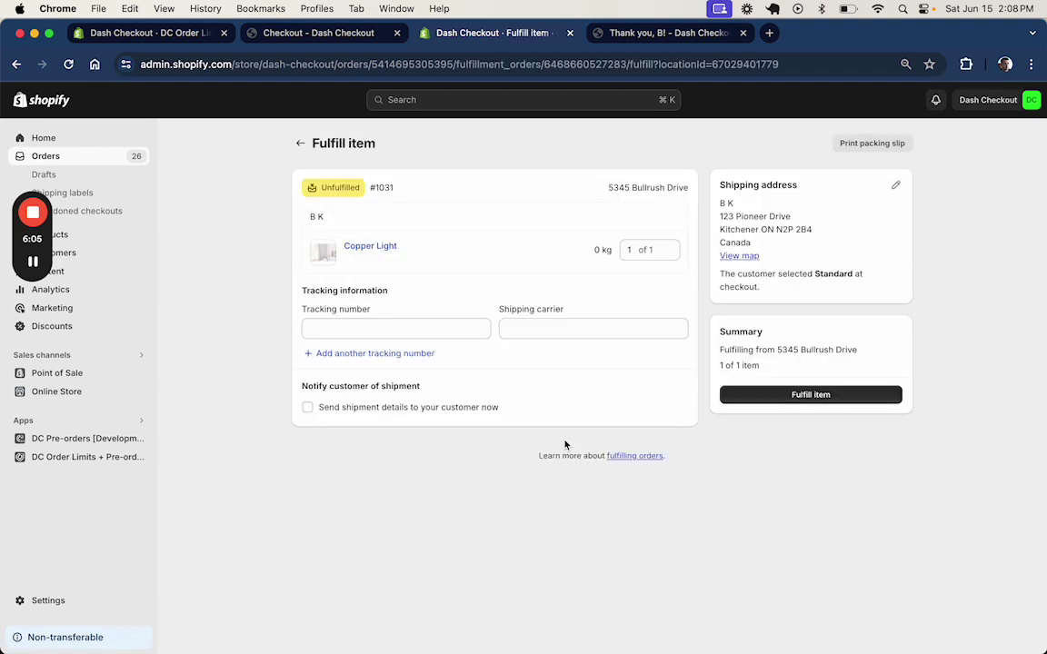
pyautogui.click(794, 401)
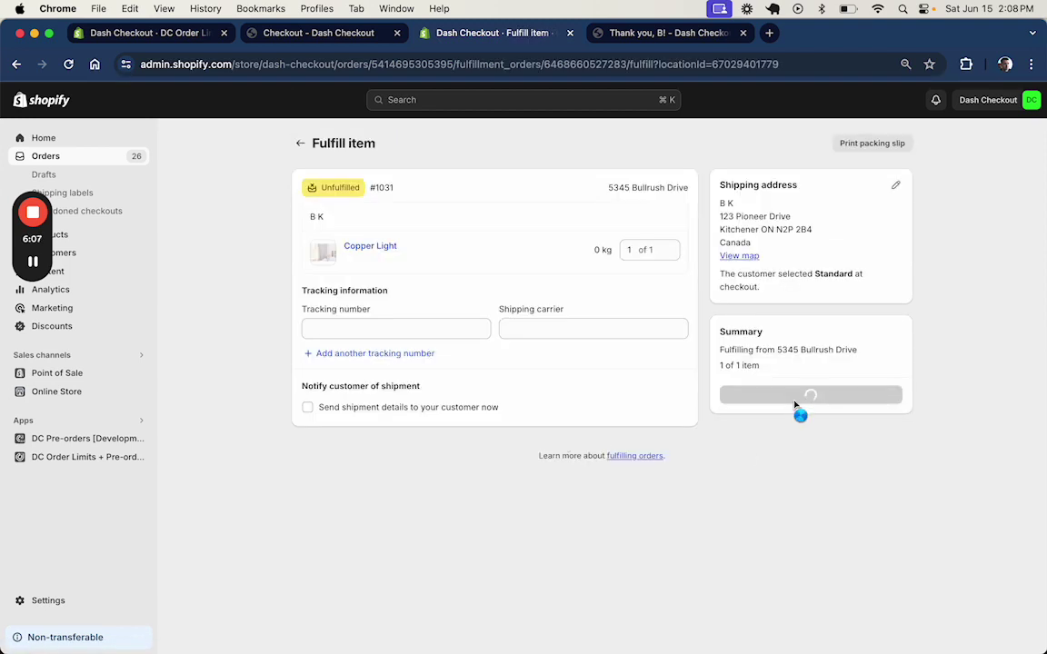